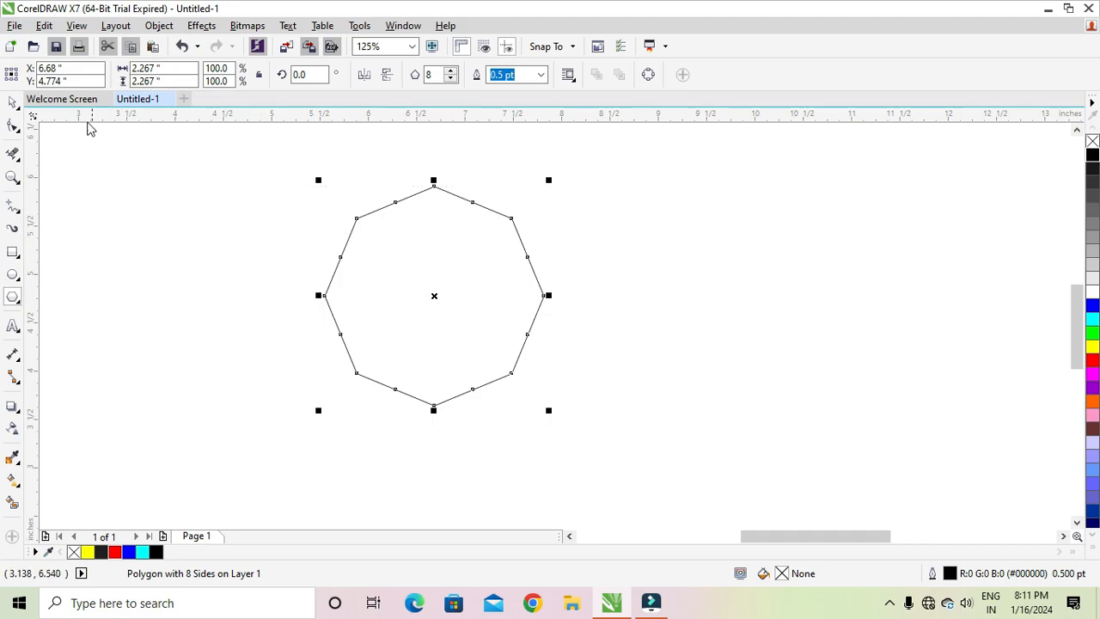
Step: Rotate the octagon to about 247.4° so its sides lie flat, and move its centre to about X 6.955", Y 4.874"
click(434, 298)
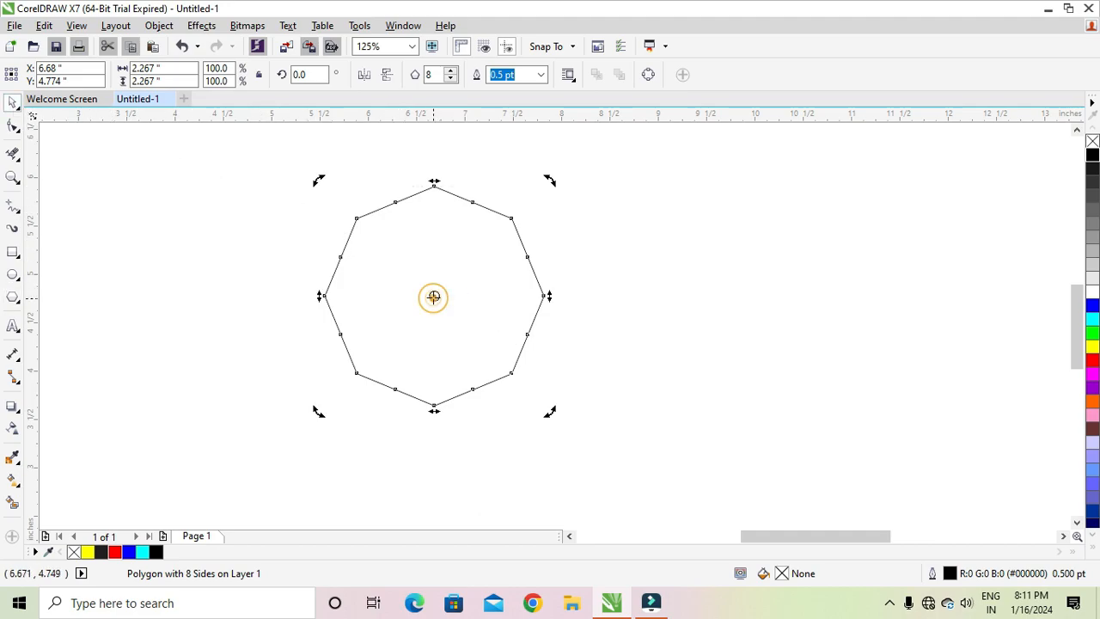
drag(550, 180, 313, 208)
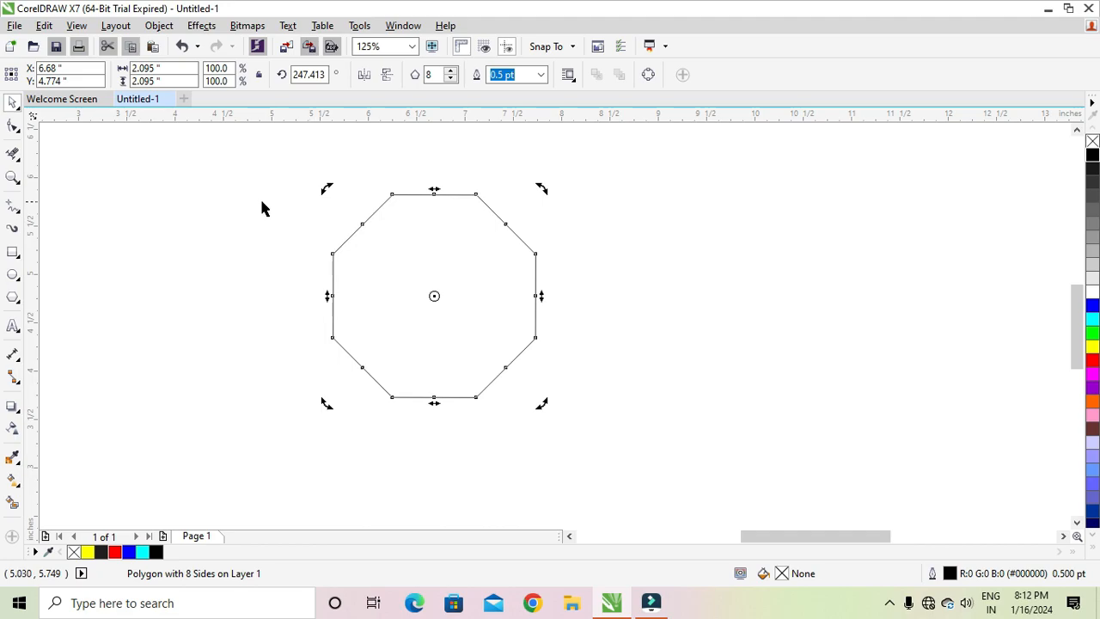
click(181, 196)
drag(417, 269, 441, 259)
click(297, 224)
click(429, 271)
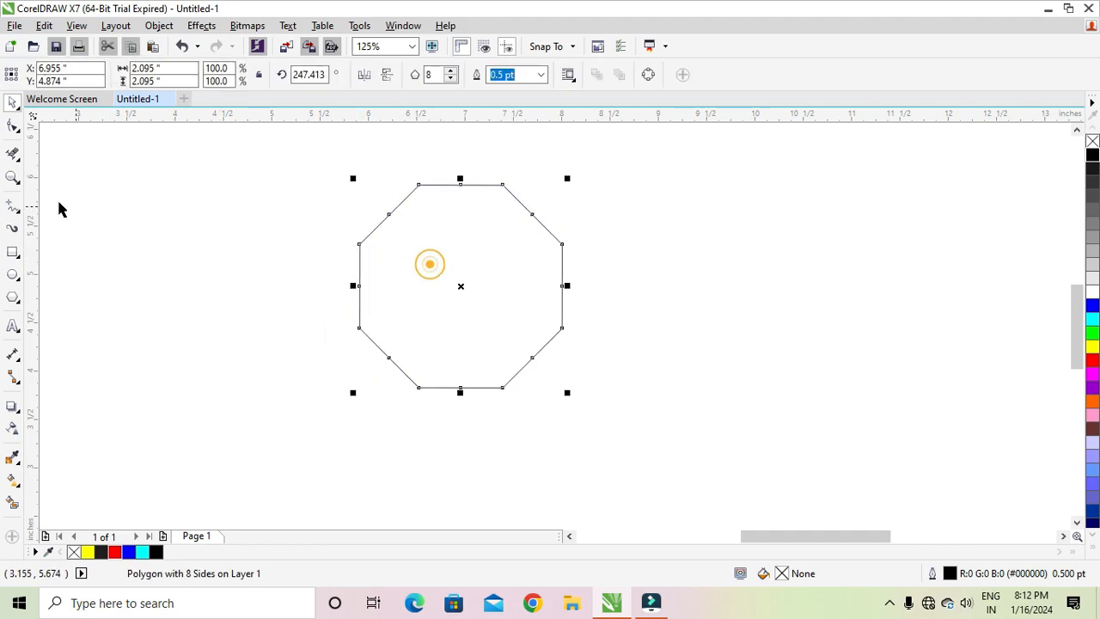
Step: Draw four crossing diagonal Freehand lines between the octagon's corner nodes, forming a tilted square in the middle
click(12, 210)
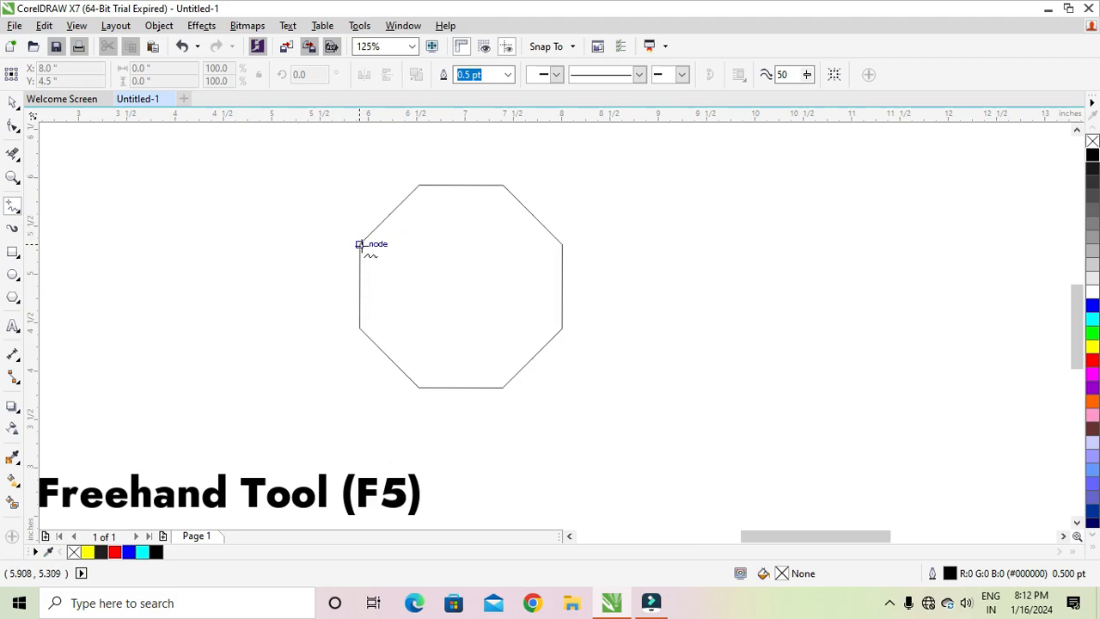
click(419, 185)
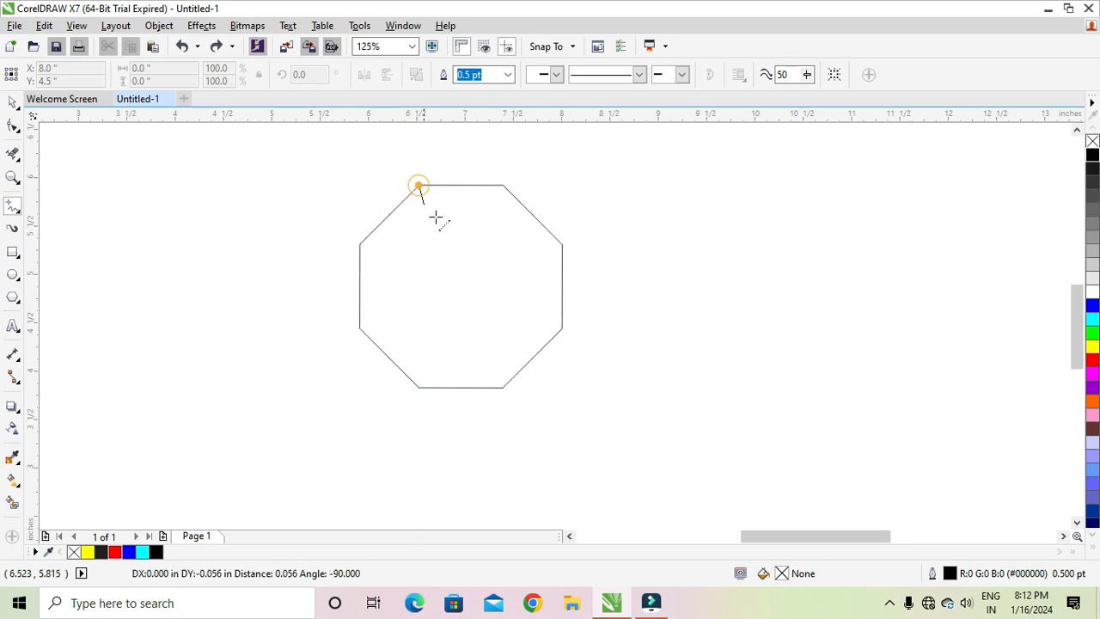
click(562, 328)
click(359, 245)
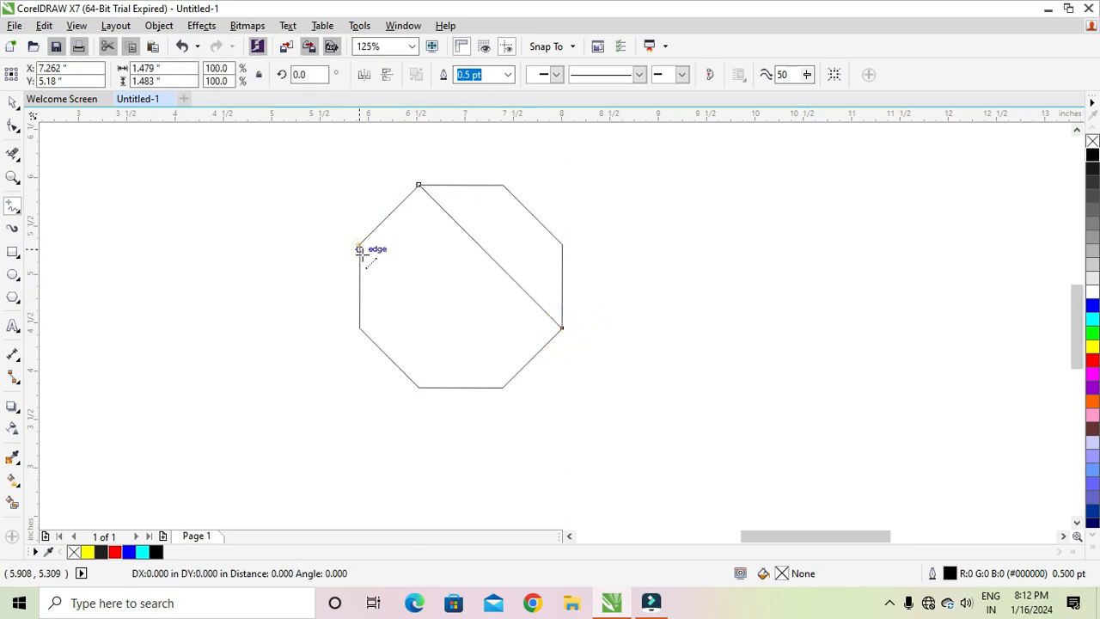
click(503, 388)
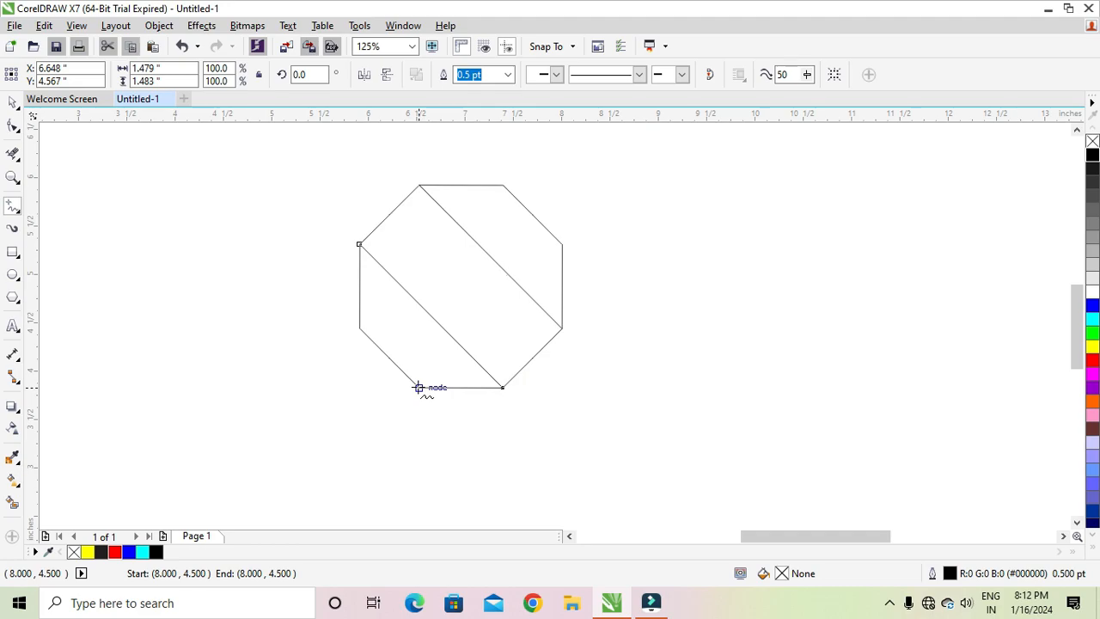
click(419, 387)
click(562, 244)
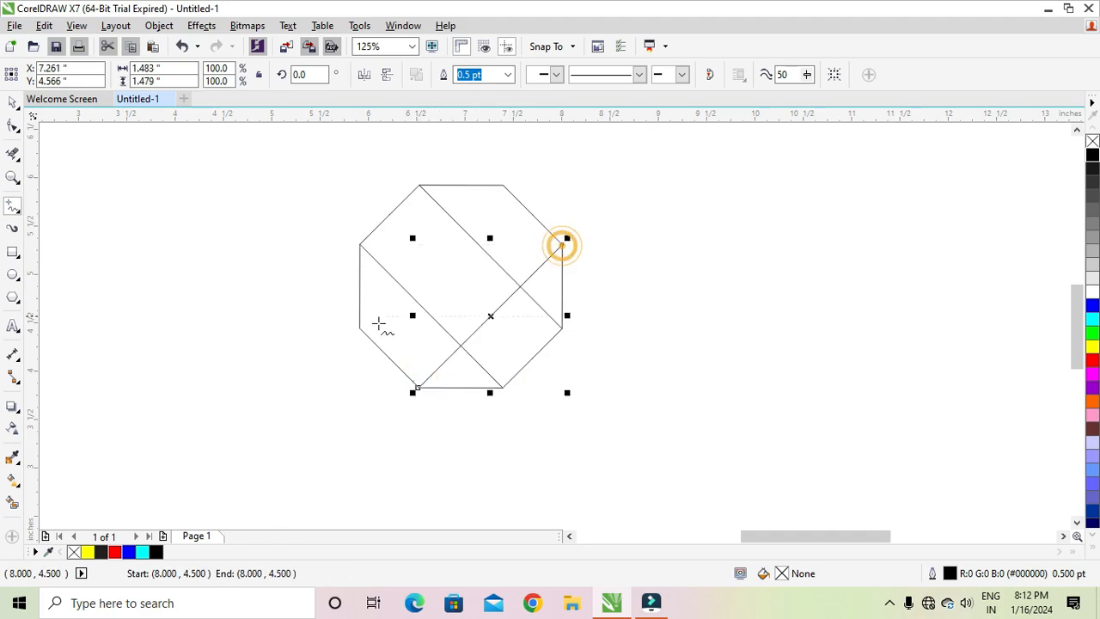
click(359, 328)
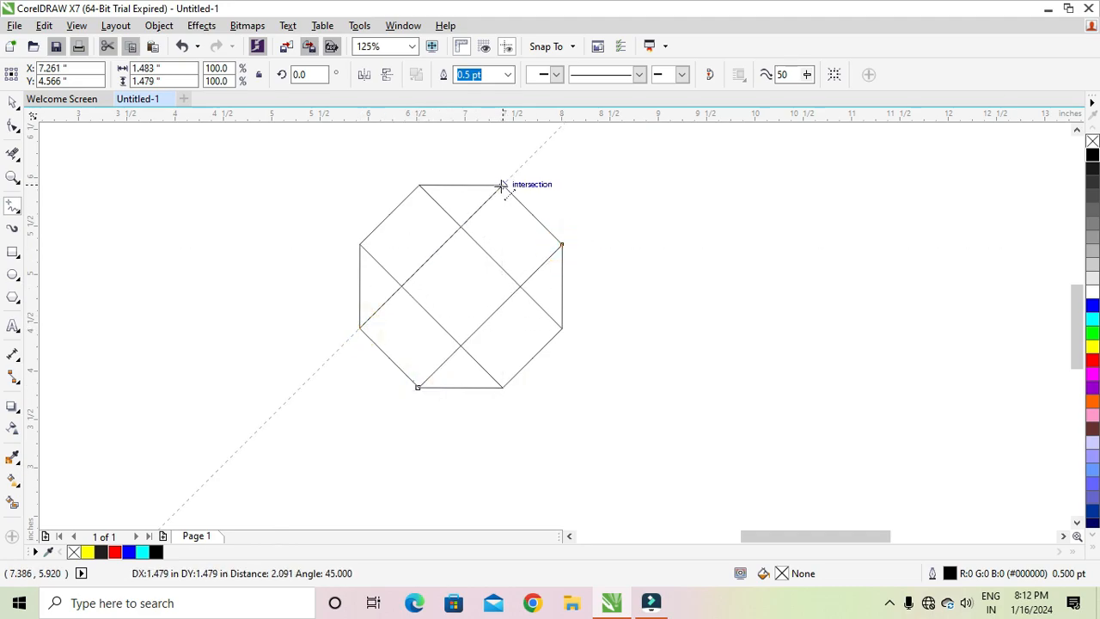
click(503, 184)
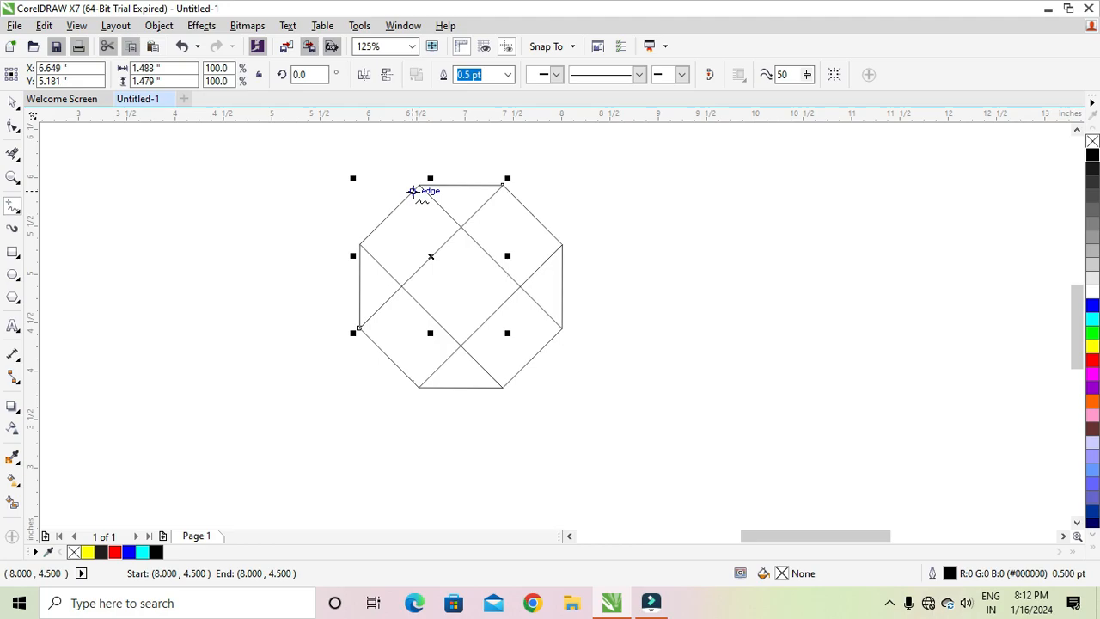
Step: Draw two lines parallel to the right-hand diagonals, slightly inward, and trim their segments crossing the upper-left and lower-left bands with Virtual Segment Delete
click(412, 191)
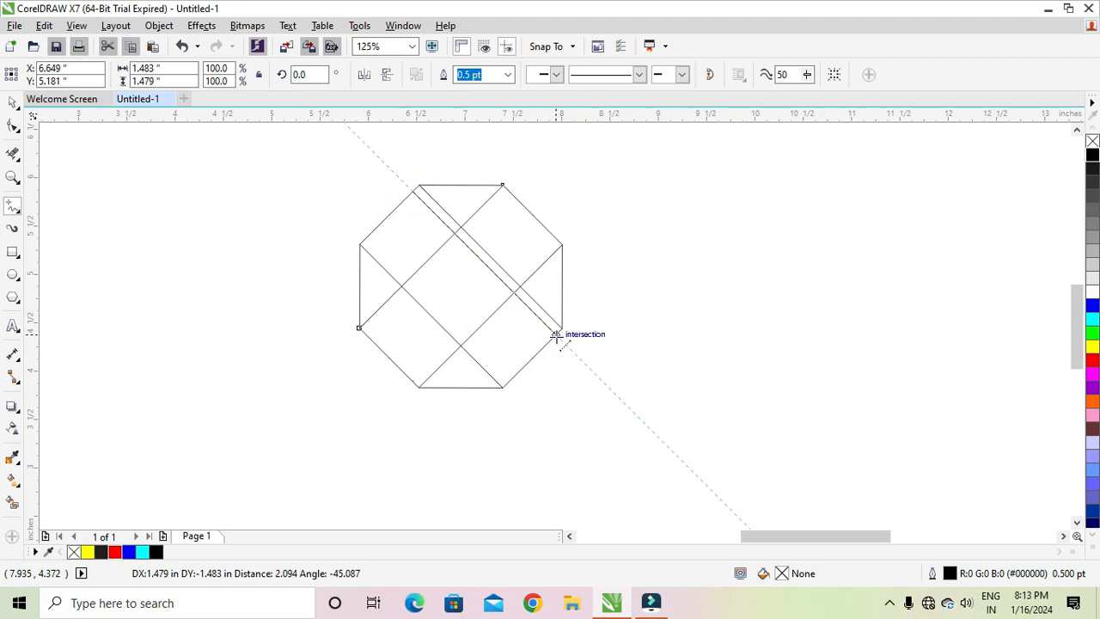
click(557, 336)
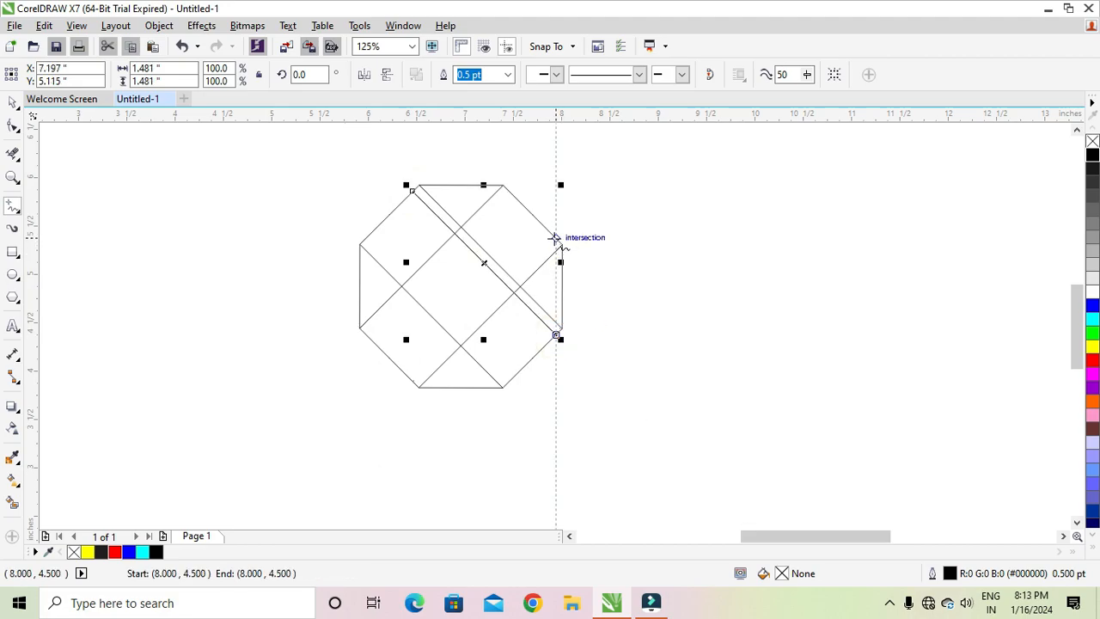
click(556, 237)
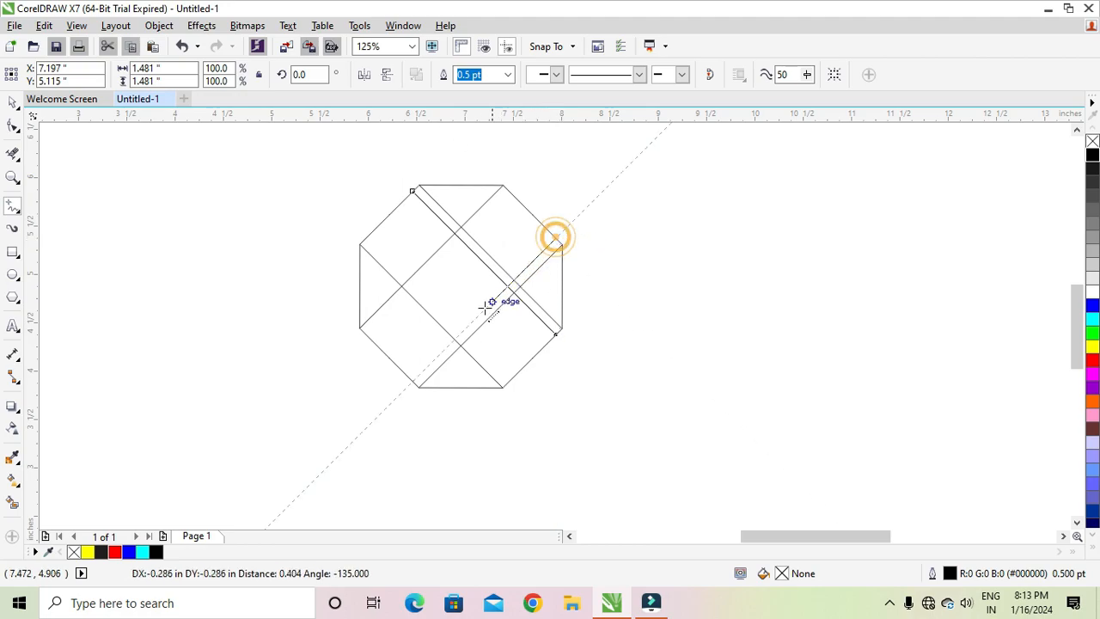
click(408, 385)
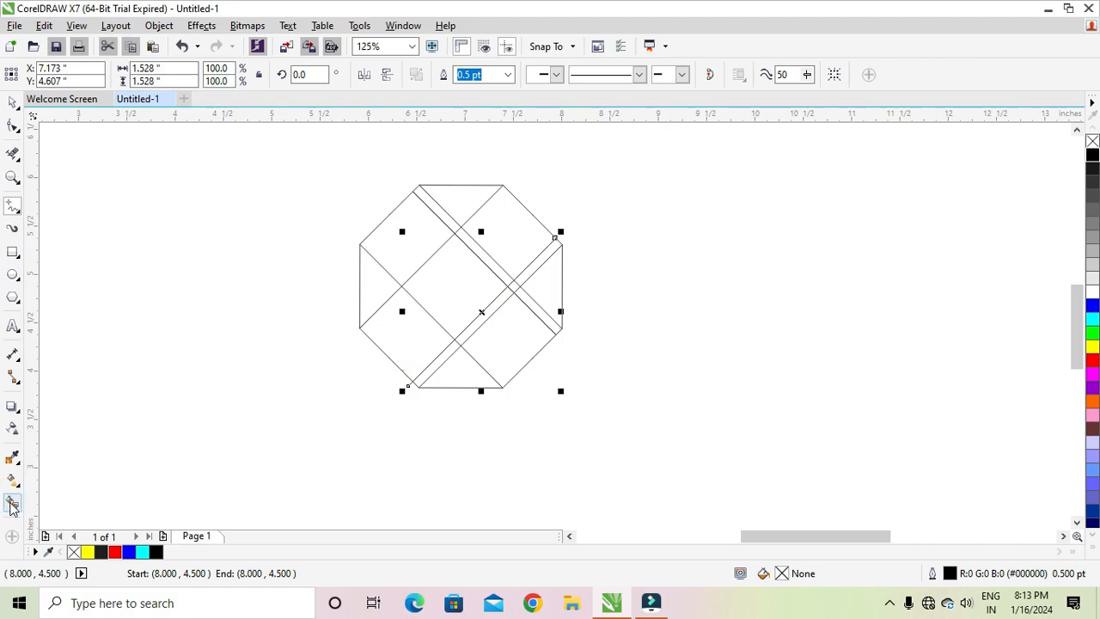
click(12, 157)
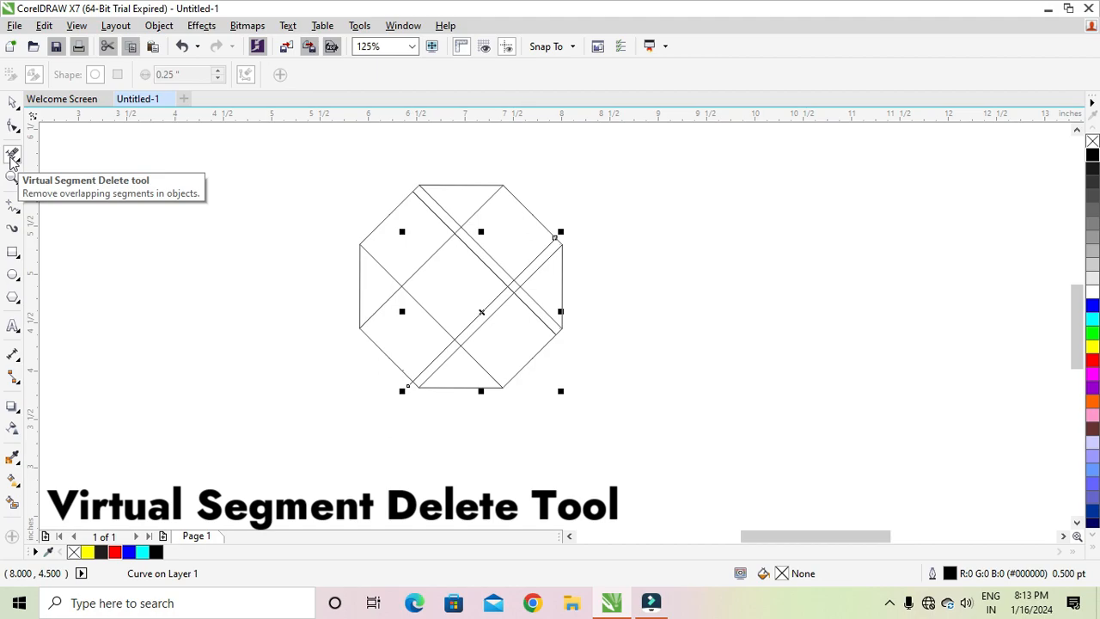
click(434, 211)
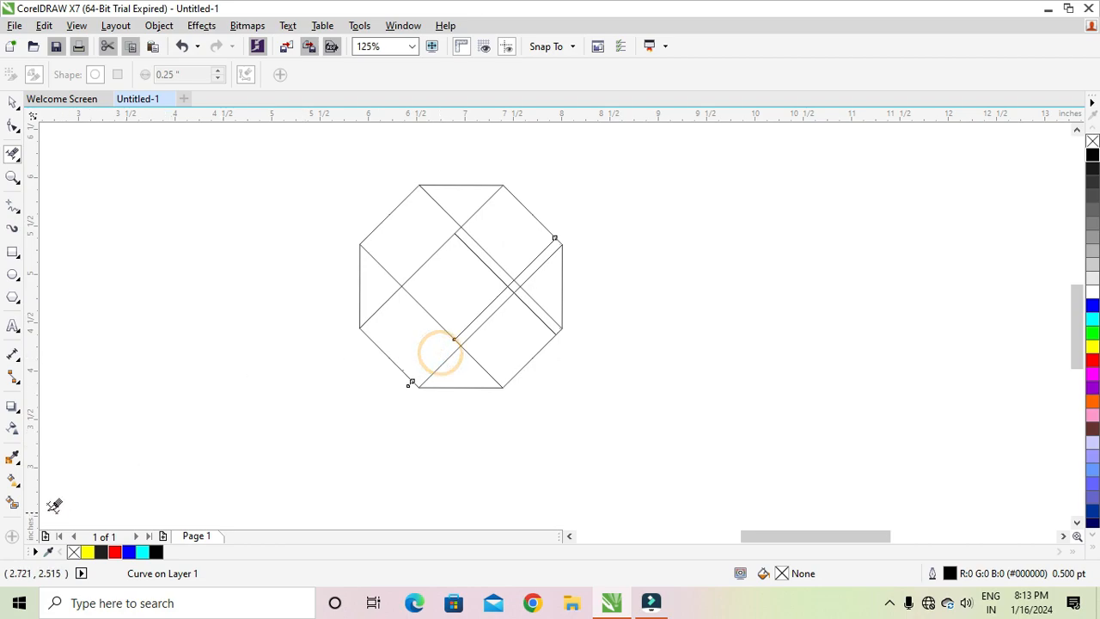
Step: Smart-fill the seven octagon regions around the central square in red, leaving the gap on the right side unfilled
click(13, 504)
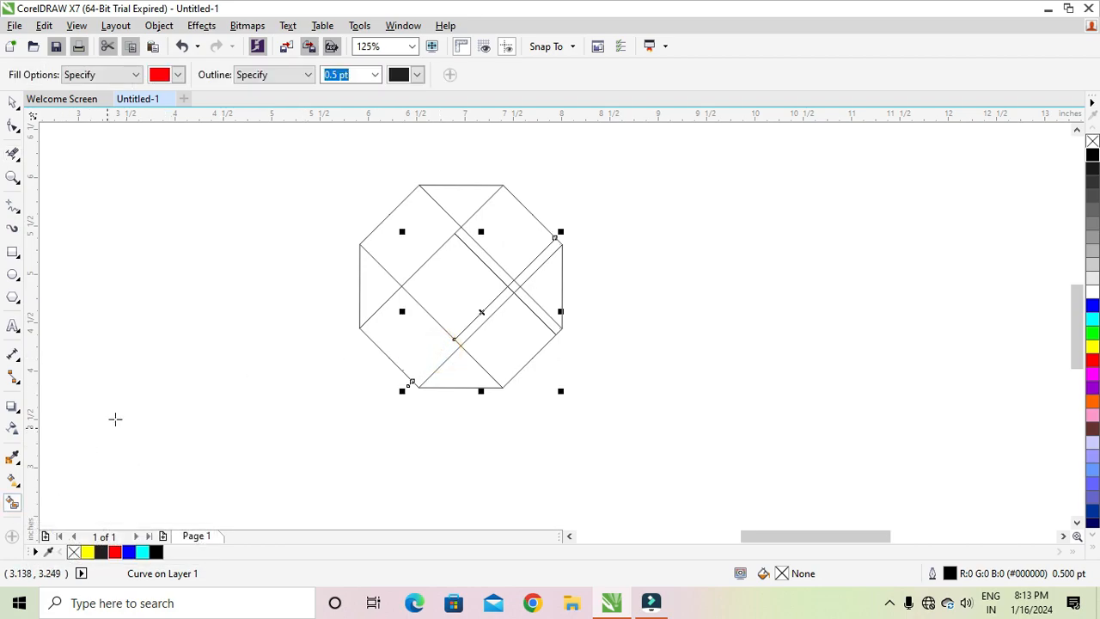
click(513, 238)
click(464, 197)
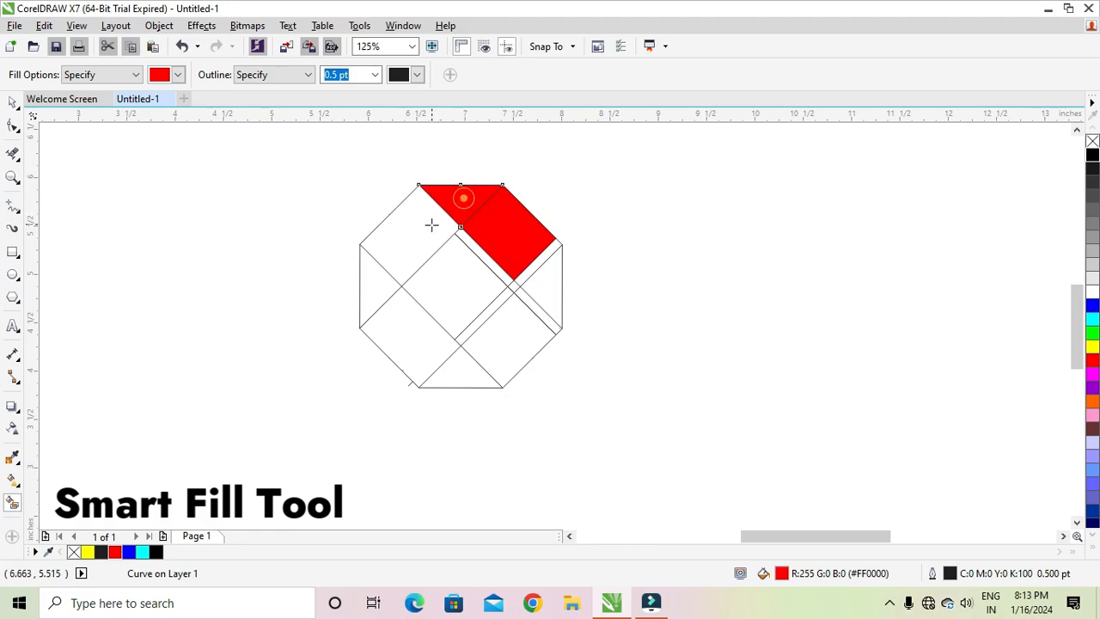
click(382, 277)
click(424, 331)
click(465, 367)
click(506, 336)
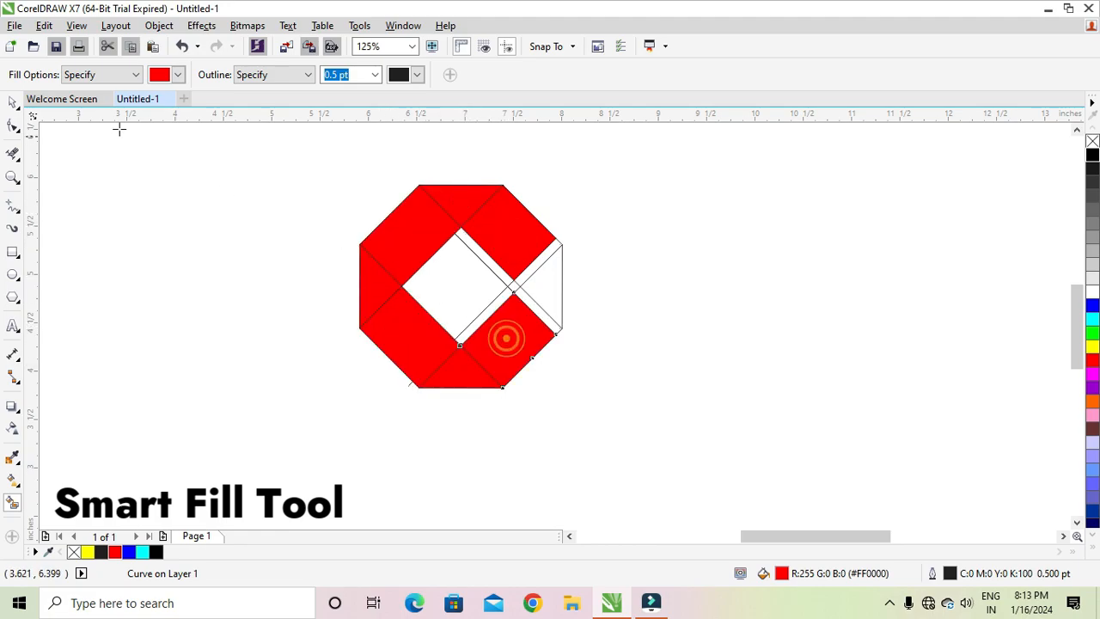
click(201, 233)
key(ctrl+z)
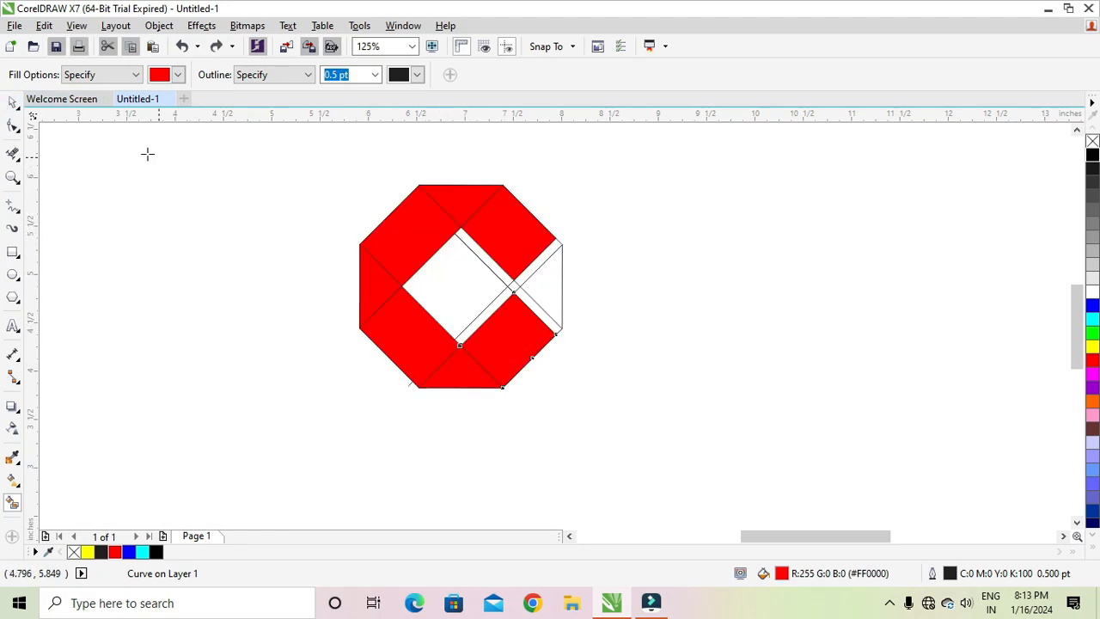
Step: Select all the red pieces together and move them down and left, away from the construction lines
click(13, 105)
click(196, 247)
click(425, 235)
shift+click(546, 236)
shift+click(449, 205)
shift+click(401, 332)
shift+click(380, 287)
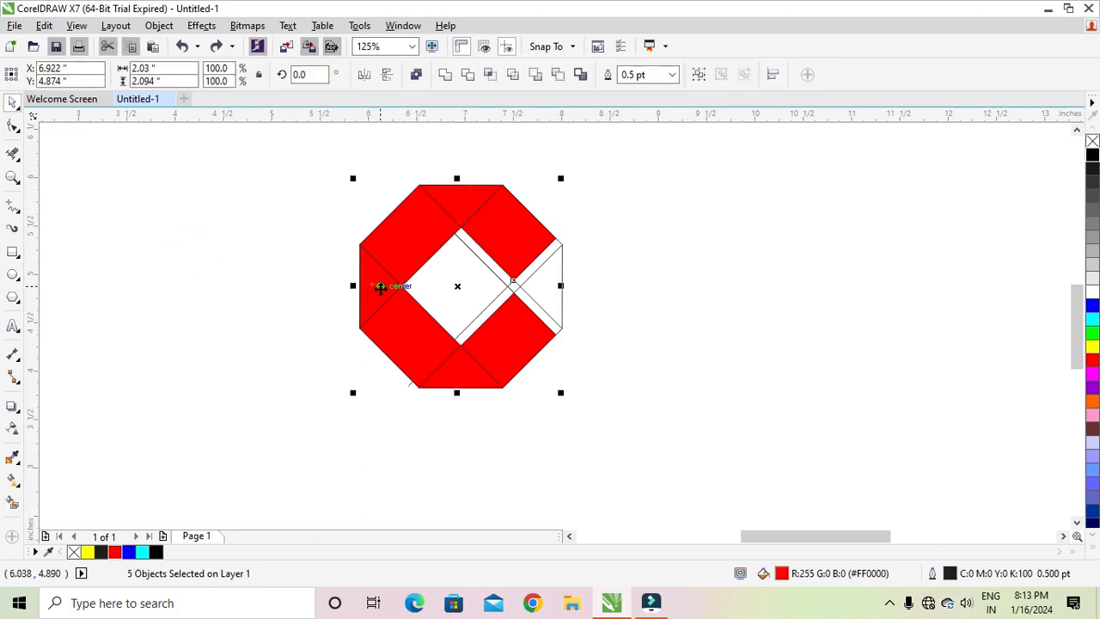
drag(455, 287, 252, 341)
Step: Delete the octagon outline and the construction lines left behind by the red pieces
click(668, 335)
drag(332, 141, 679, 404)
key(Delete)
Step: Move the seven red pieces to about X 7.468", Y 4.467" and enlarge them together to about 120%
drag(359, 412, 359, 447)
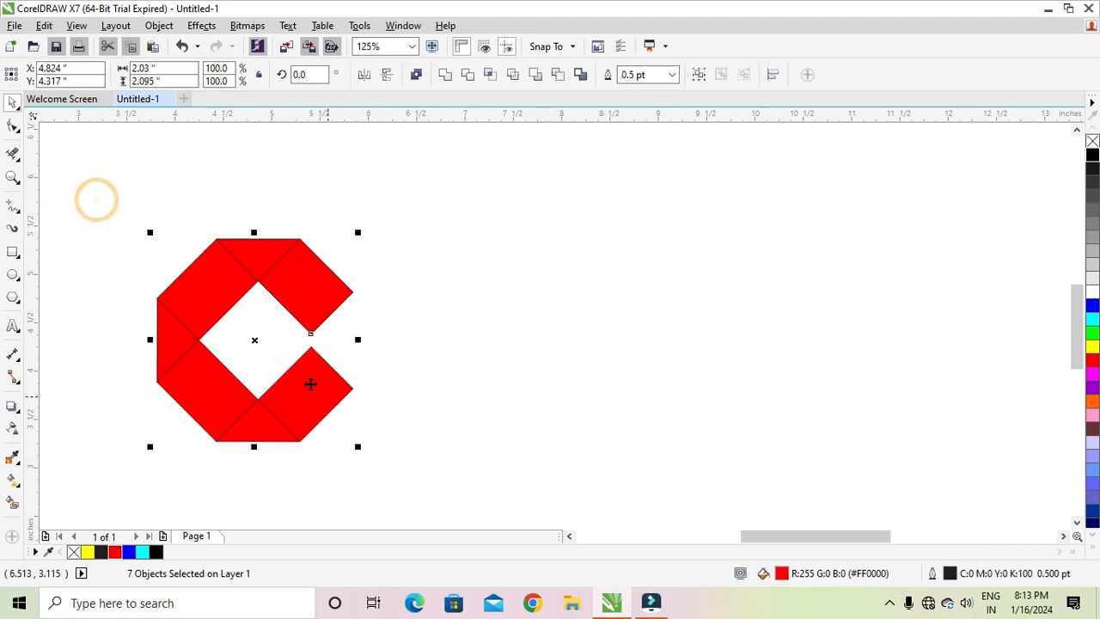
drag(255, 342, 510, 327)
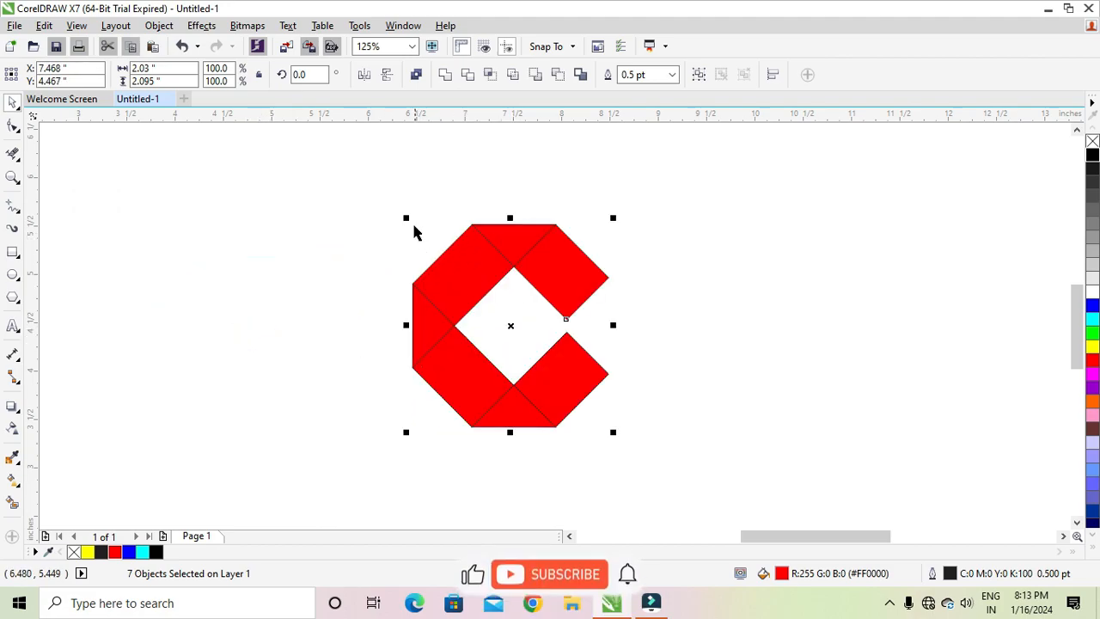
drag(404, 220, 385, 198)
click(246, 231)
Step: Weld the top triangle to the upper-right piece, the left triangle to the upper-left piece and the bottom triangle to the lower-right piece
click(570, 256)
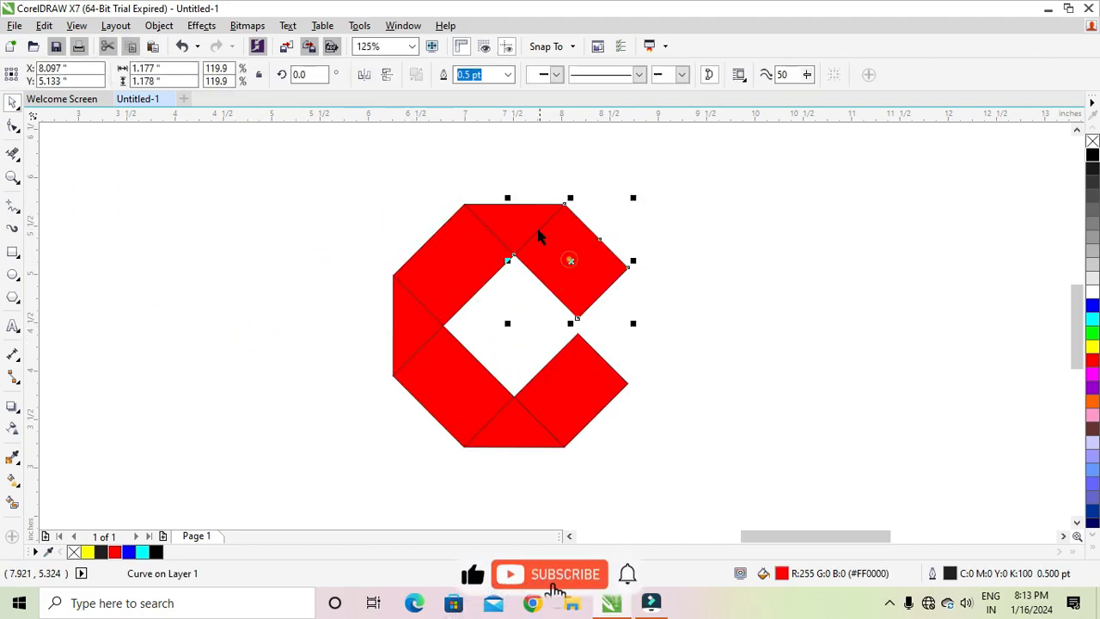
shift+click(514, 213)
click(445, 74)
click(355, 199)
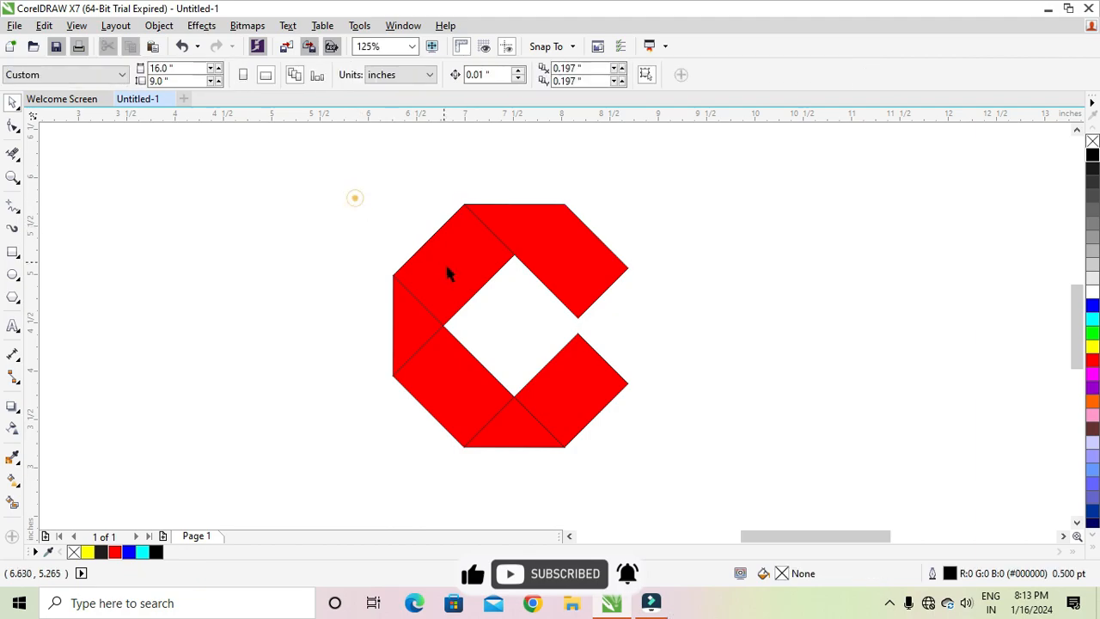
Step: Remove the fill from all four pieces of the C shape
key(ctrl+a)
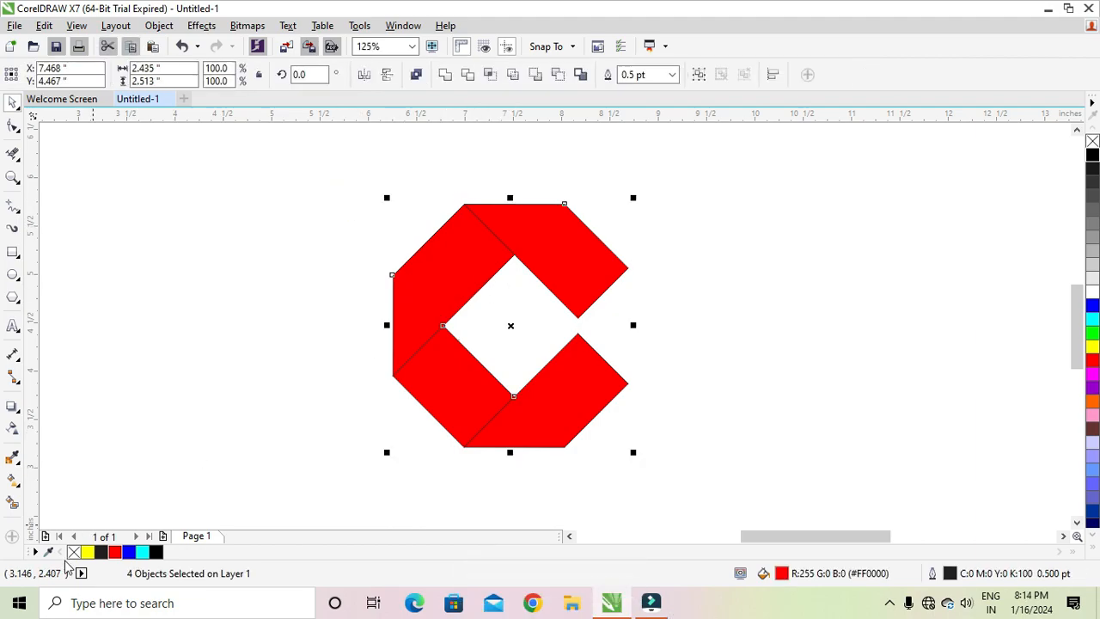
click(74, 552)
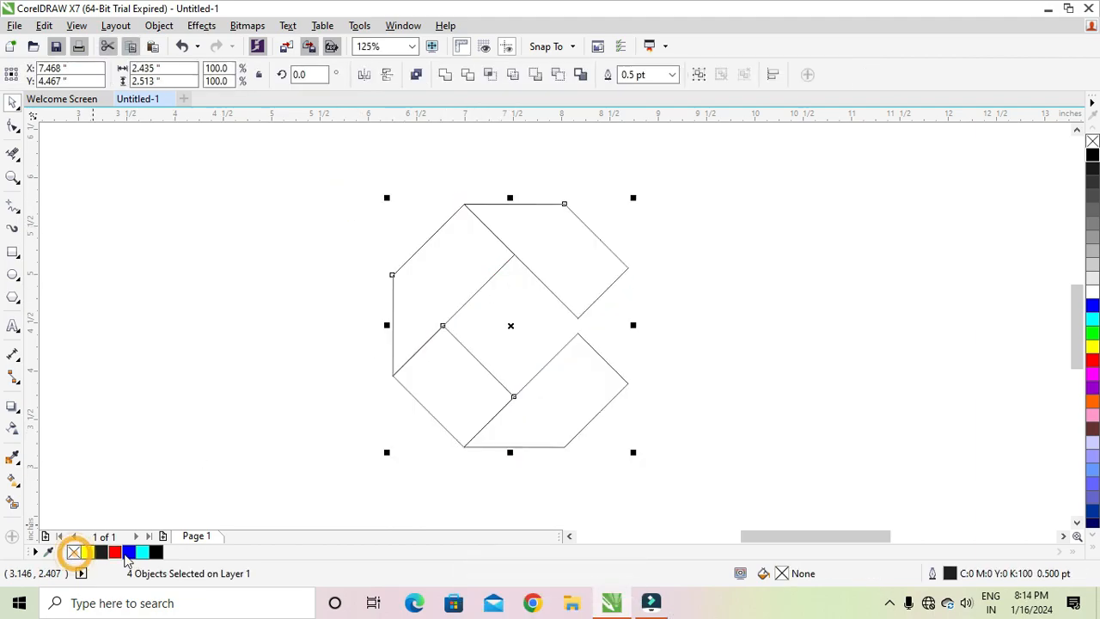
click(162, 367)
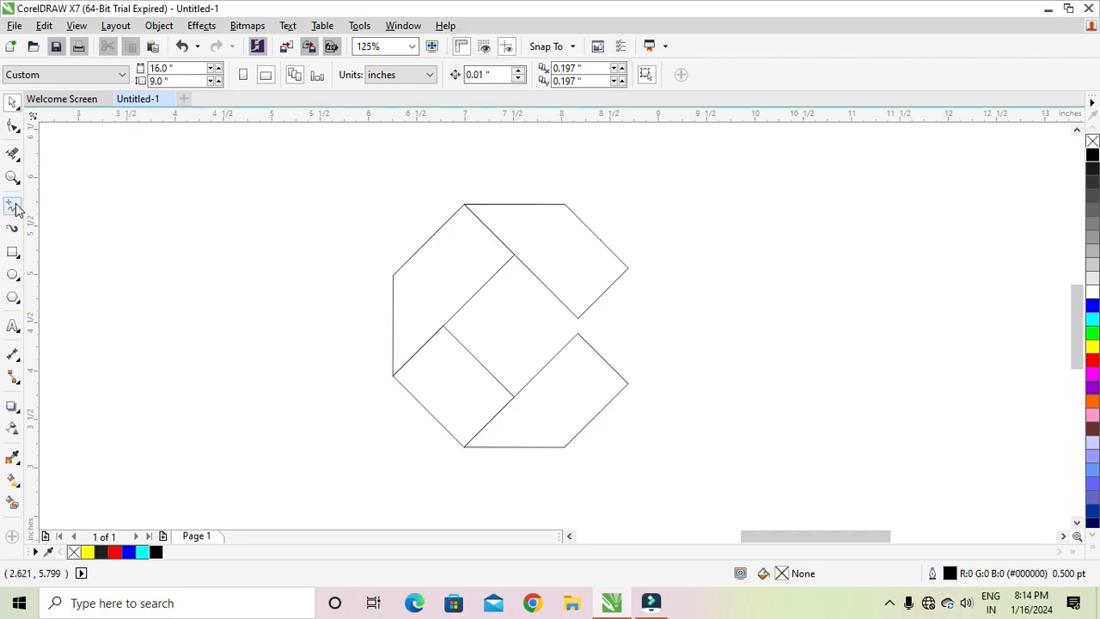
Step: Draw a 45° Freehand line lengthwise through the middle of each of the four bands of the C shape
click(13, 207)
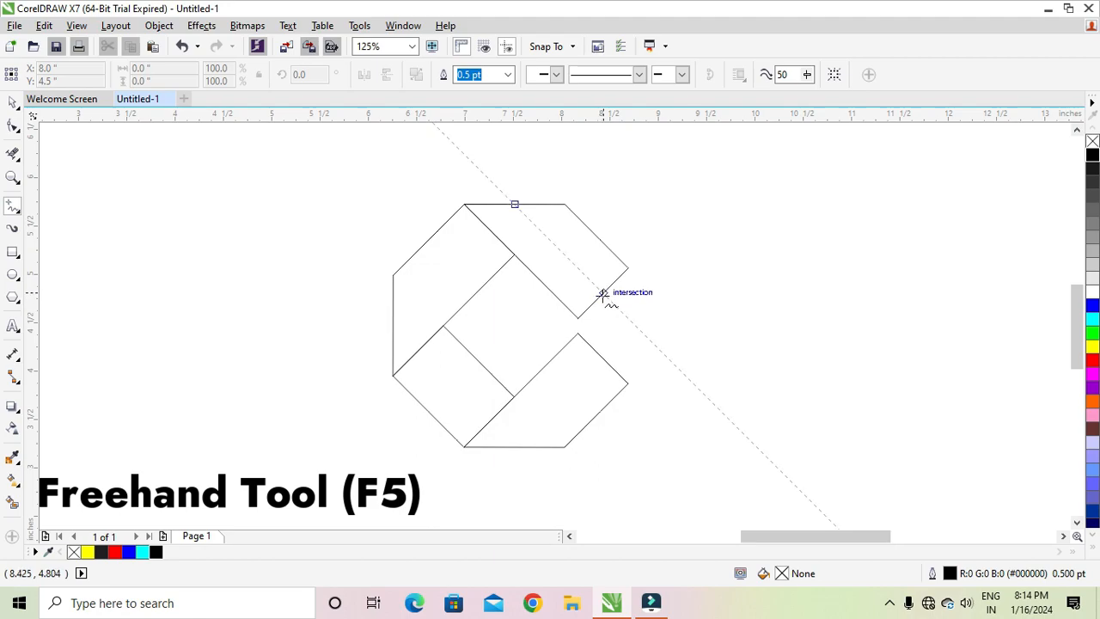
click(514, 204)
ctrl+click(633, 312)
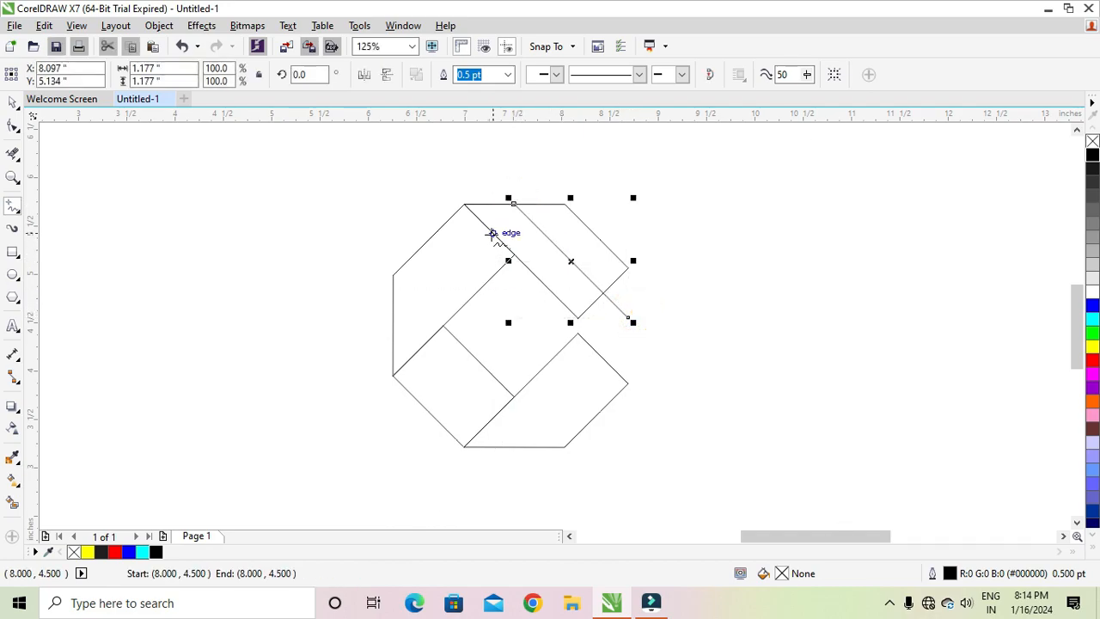
click(488, 229)
ctrl+click(356, 376)
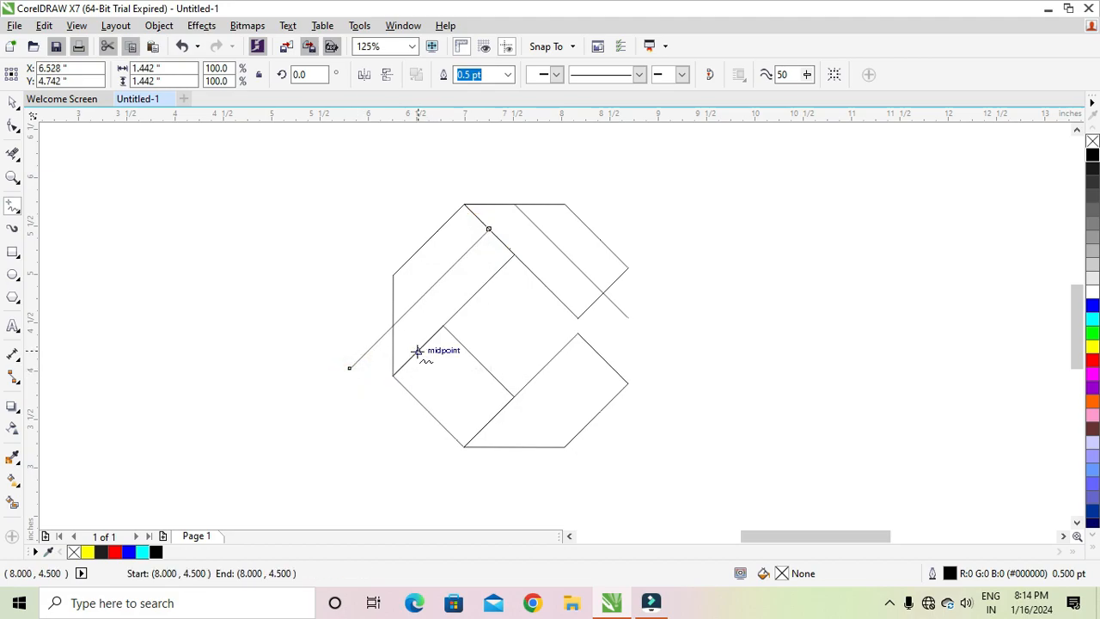
click(417, 351)
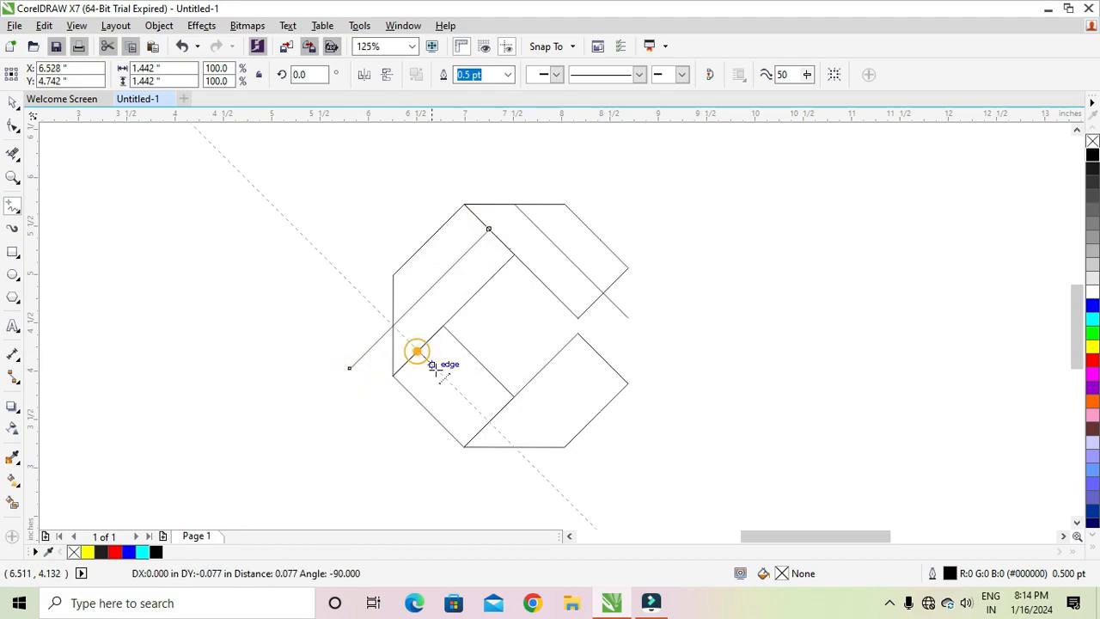
click(488, 421)
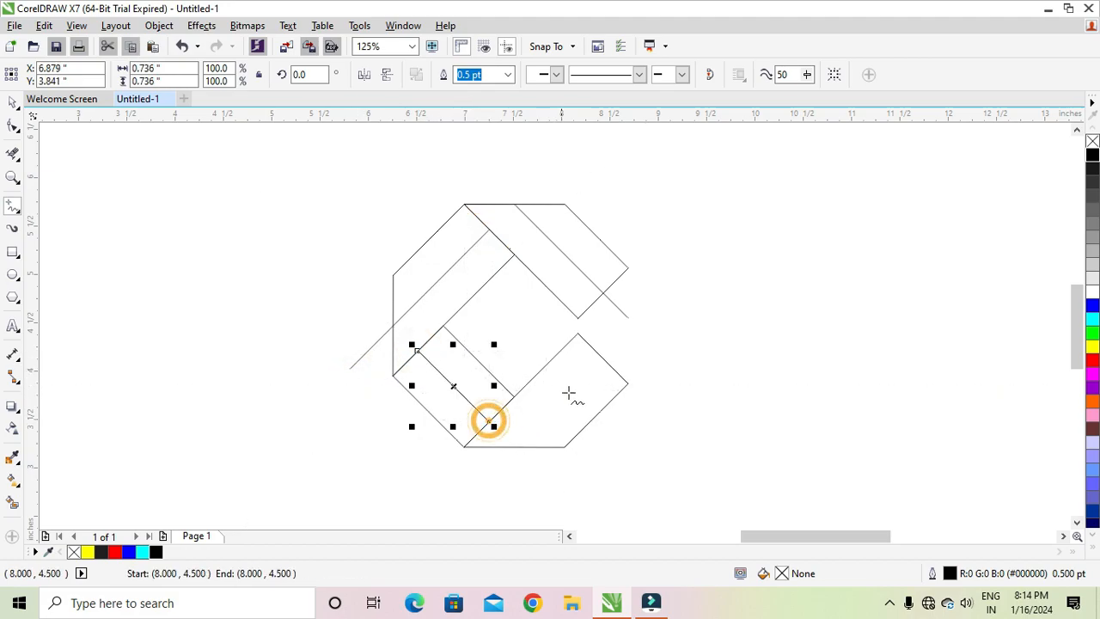
click(603, 357)
click(501, 474)
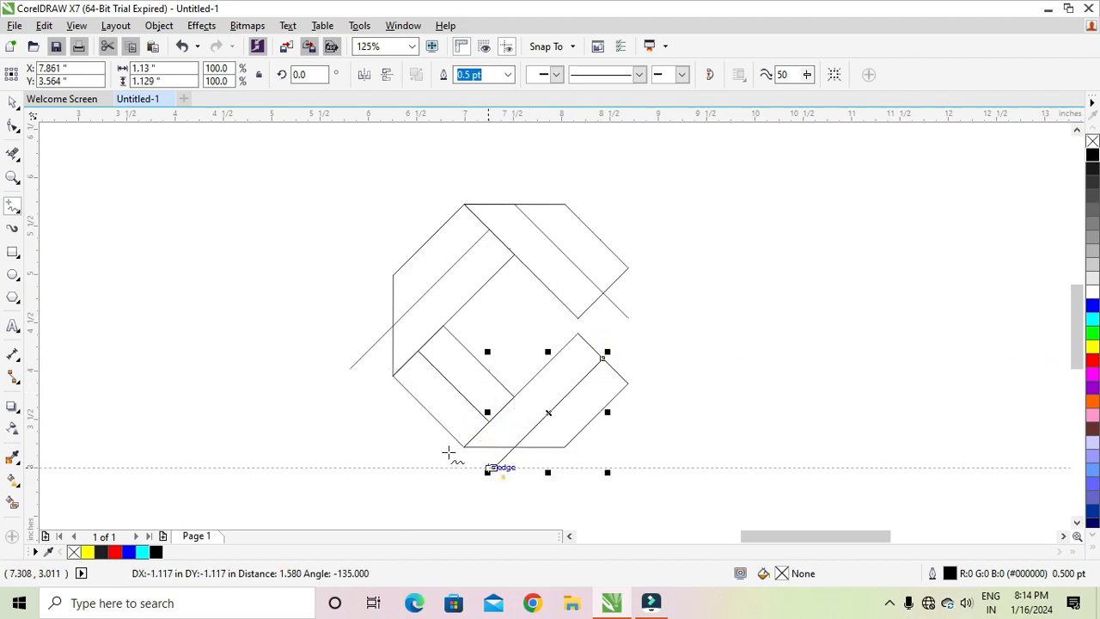
Step: Smart-fill all eight bands of the C shape with red, keeping a 0.5 pt outline
click(13, 504)
click(437, 297)
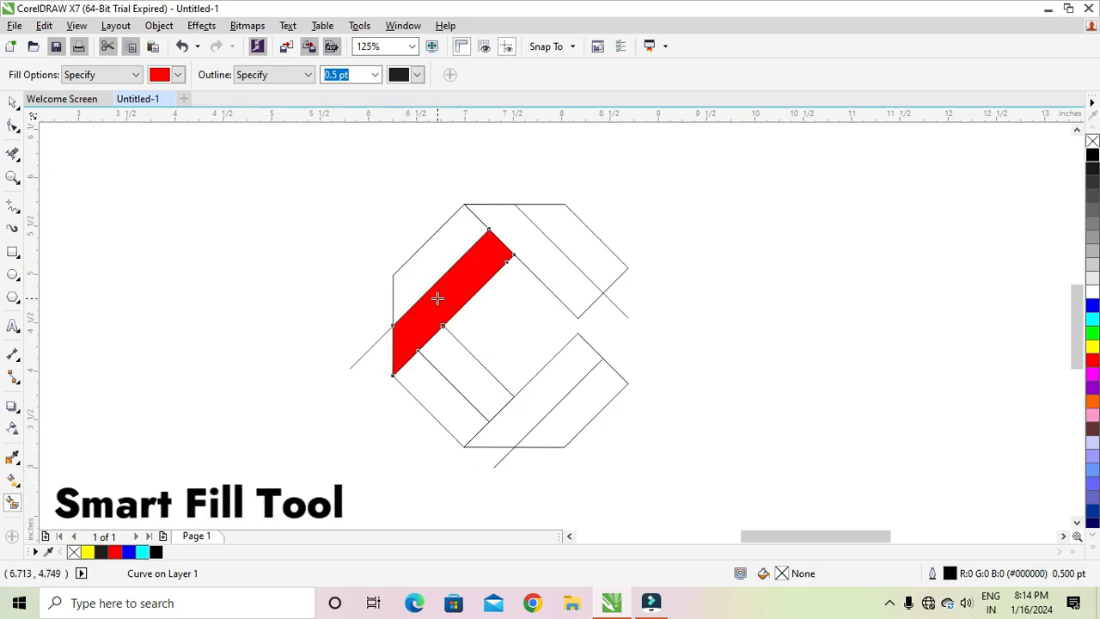
click(411, 256)
click(539, 238)
click(567, 242)
click(464, 382)
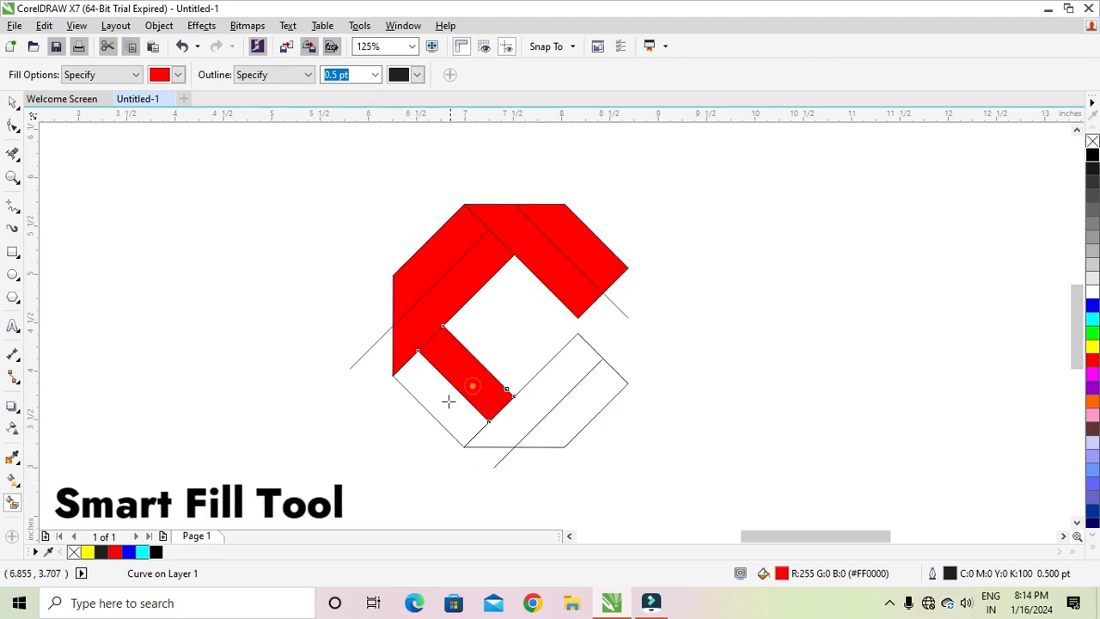
click(447, 400)
click(527, 425)
click(559, 430)
Step: Move the eight red bands sideways to about X 10.393", Y 4.466", and delete the original outlines and dividing lines
key(space)
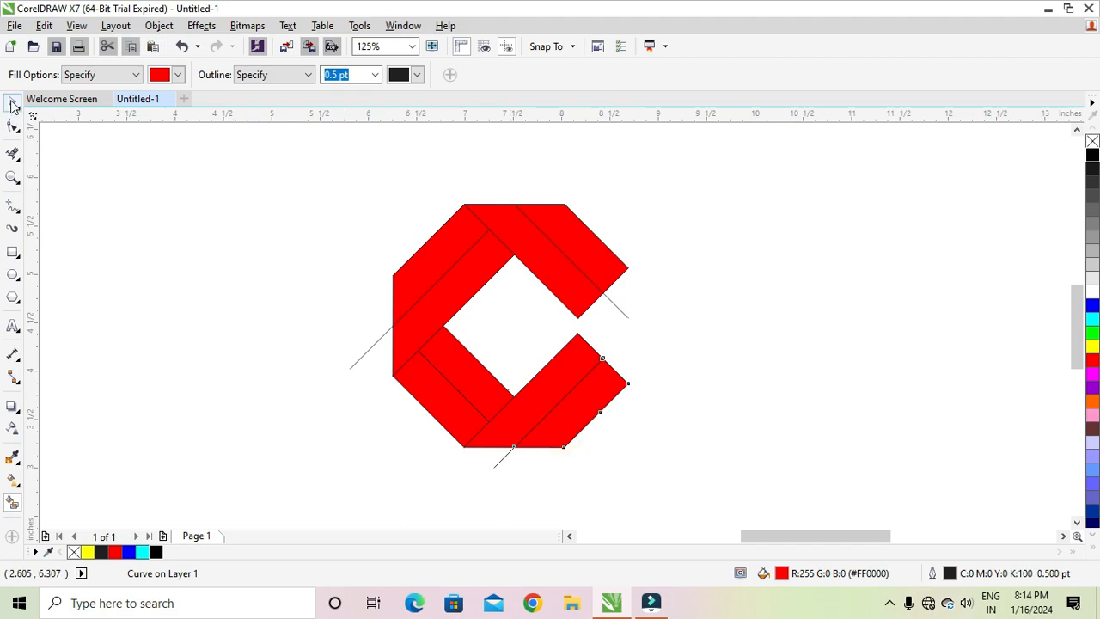
click(566, 406)
shift+click(549, 382)
shift+click(465, 378)
shift+click(430, 385)
shift+click(414, 333)
shift+click(421, 263)
shift+click(582, 249)
drag(511, 325, 793, 325)
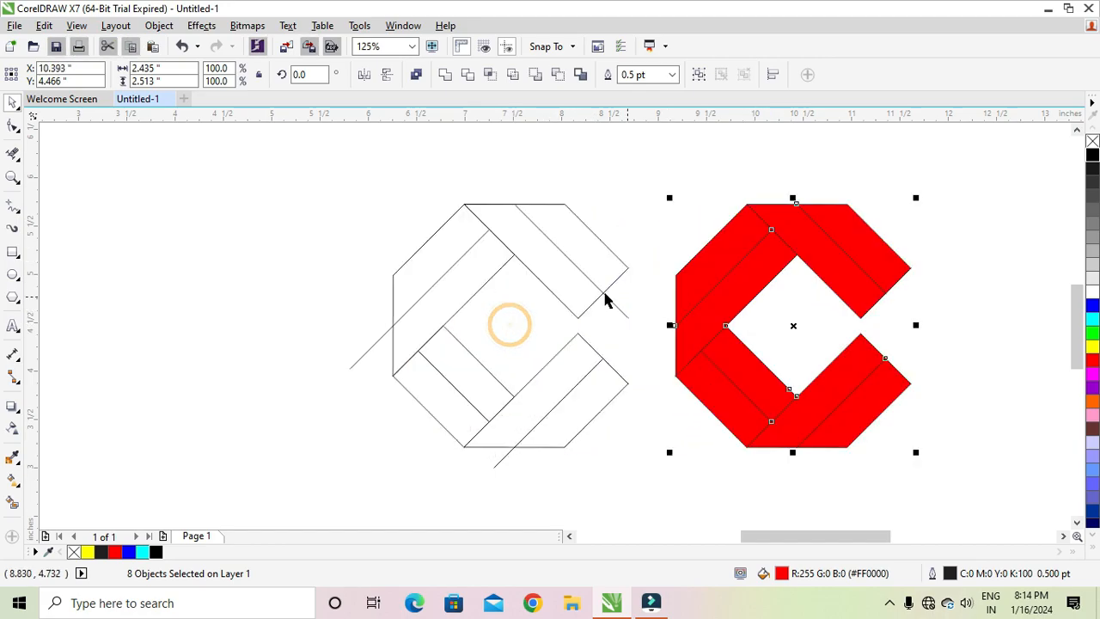
drag(290, 177, 668, 500)
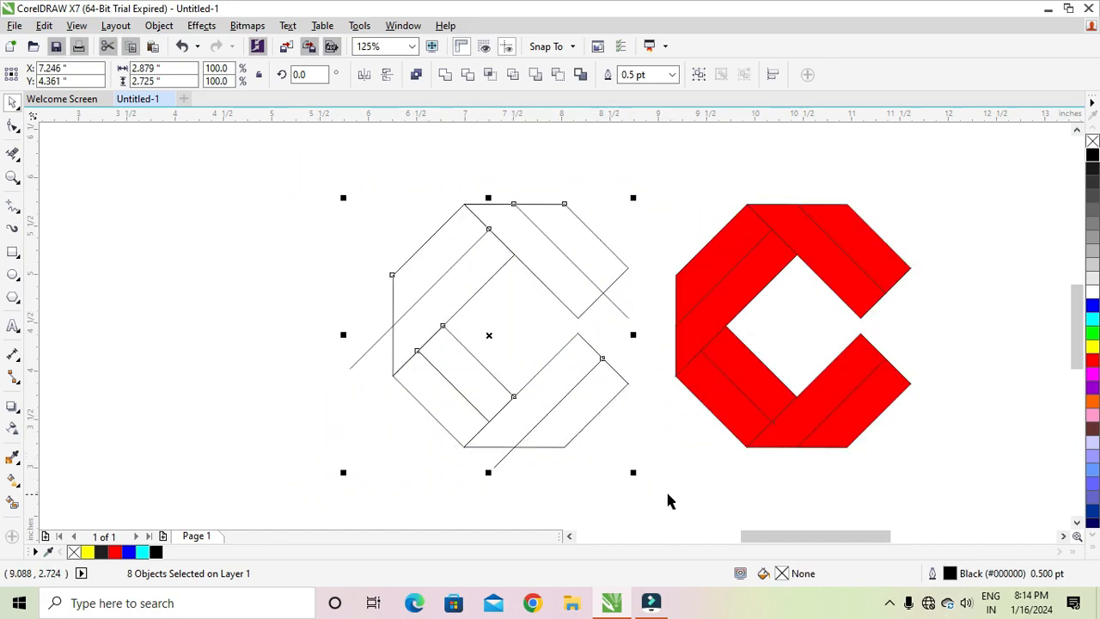
key(Delete)
Step: Move the red C back to about X 7.518", Y 4.542" and enlarge all its bands together to about 136.4%
drag(653, 197, 963, 458)
drag(794, 328, 517, 320)
drag(388, 192, 340, 150)
click(262, 252)
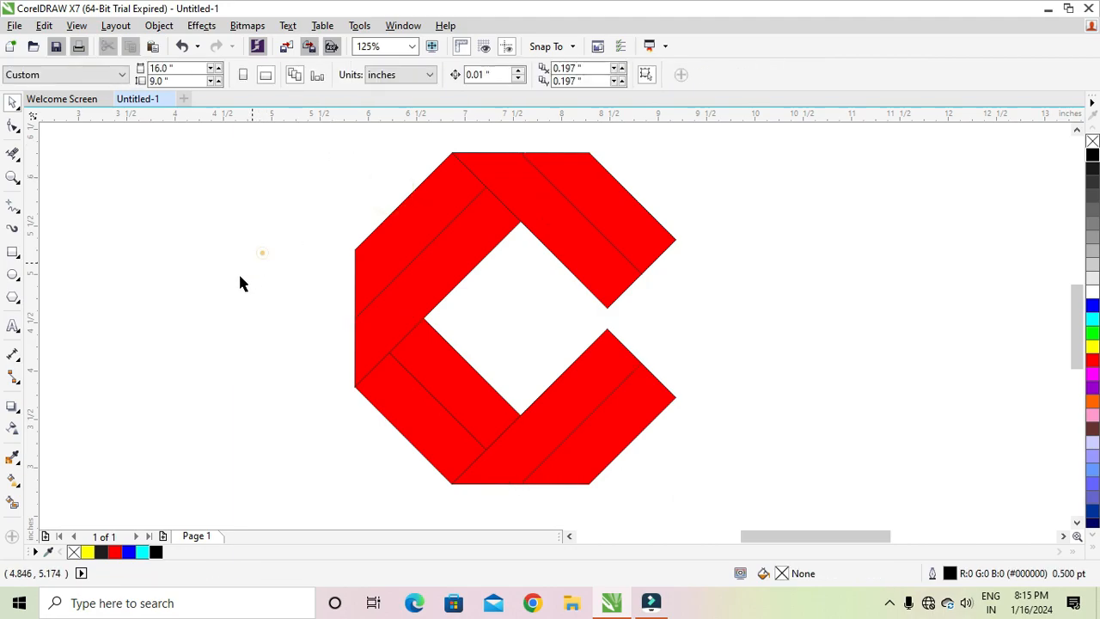
Step: Apply a linear fountain fill to the outer upper-right band, from blue at its lower end to cyan at its upper end
click(14, 482)
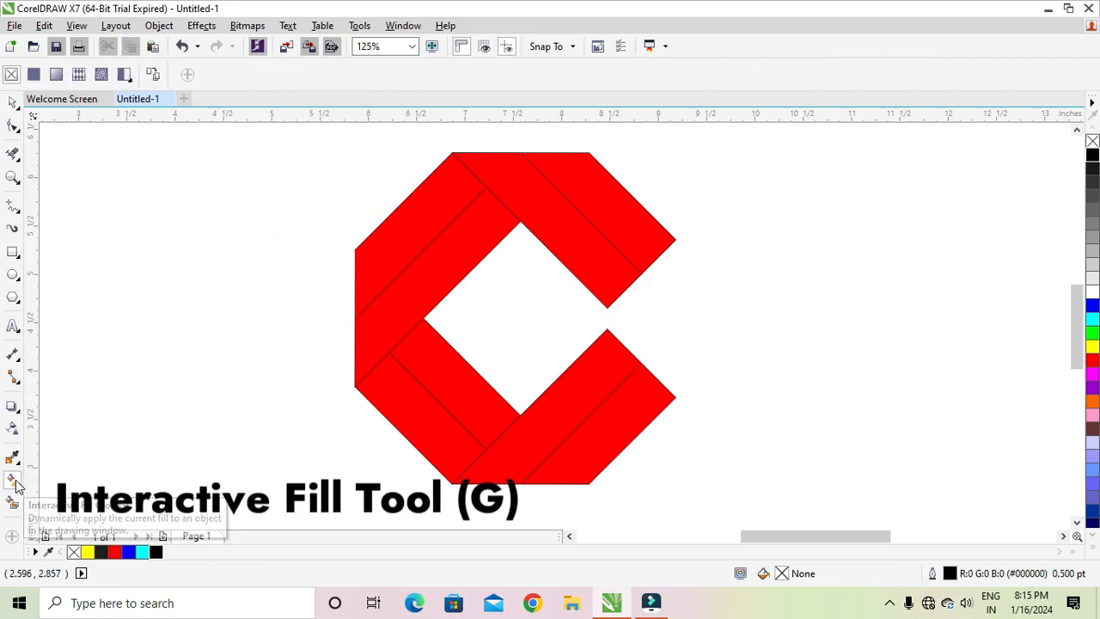
click(647, 226)
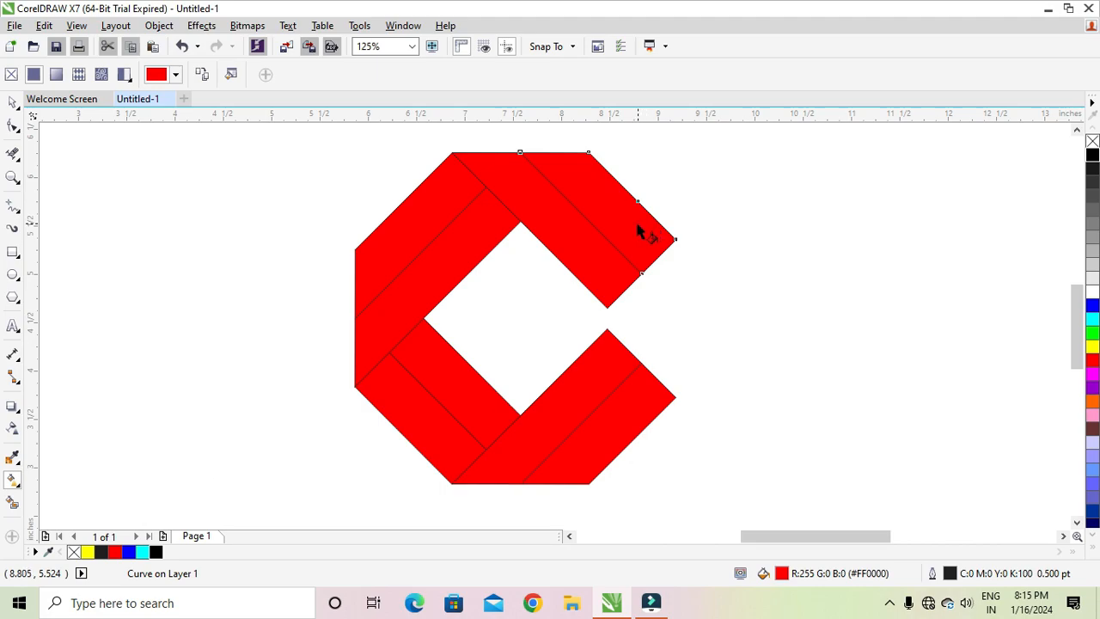
drag(676, 239, 589, 152)
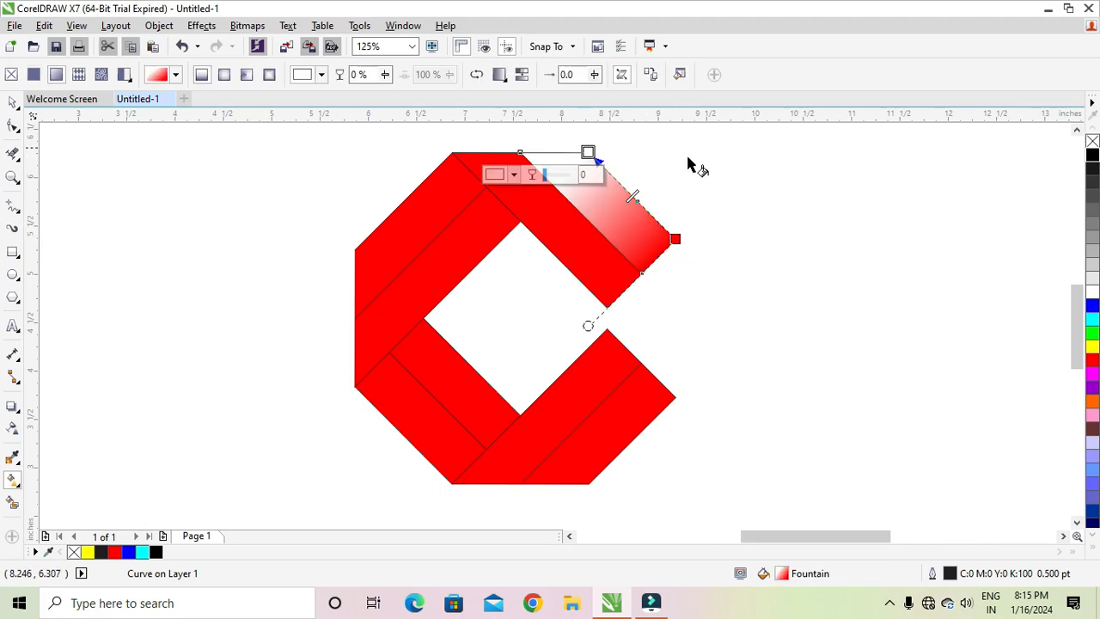
drag(1093, 319, 679, 239)
Step: Give the inner upper-right band the same gradient, running from blue at its upper end to cyan at its lower end
click(611, 261)
key(ctrl+r)
drag(453, 155, 606, 305)
Step: Apply the blue-to-cyan gradient to both upper-left bands, with blue at the outer band's upper end and the inner band's lower end
click(412, 215)
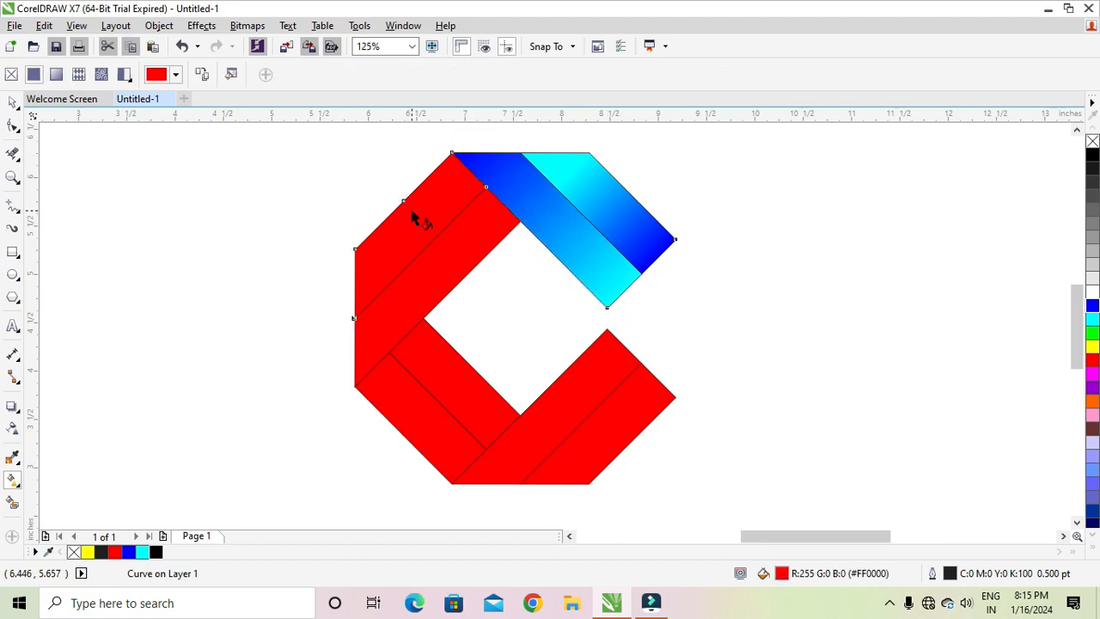
key(ctrl+r)
drag(452, 156, 355, 284)
click(397, 316)
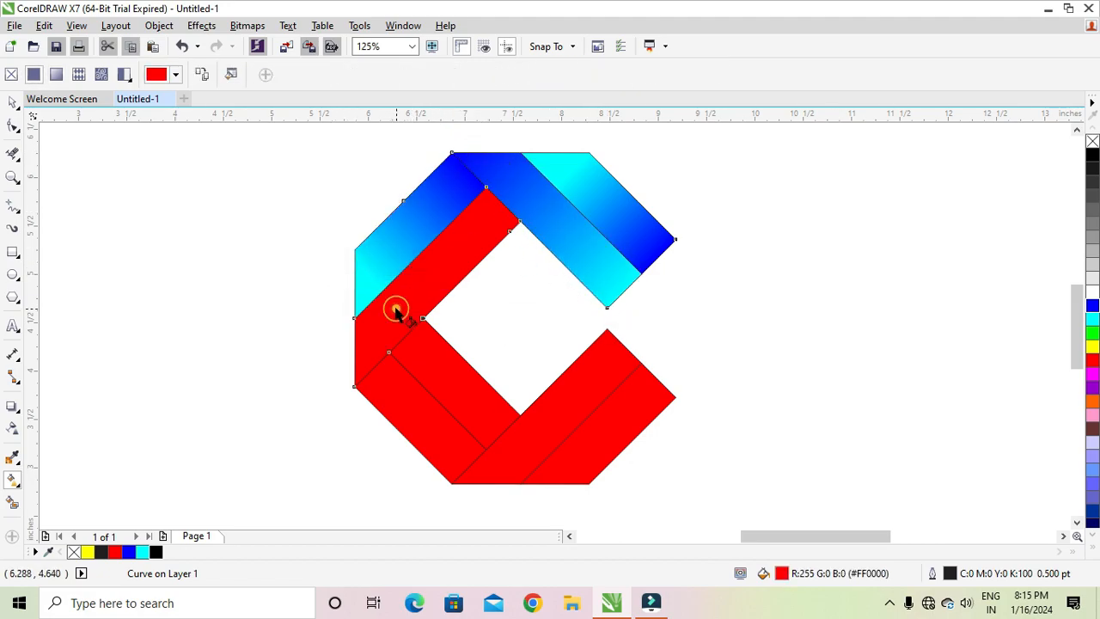
key(ctrl+r)
drag(356, 381, 513, 232)
Step: Apply the blue-to-cyan gradient to both lower-left bands, with blue at the outer band's upper end and the inner band's lower end
click(422, 421)
key(ctrl+r)
drag(356, 386, 452, 482)
click(463, 370)
key(ctrl+r)
drag(515, 410, 421, 320)
Step: Apply the blue-to-cyan gradient to both lower-right bands, with blue at the inner band's lower end and the outer band's upper end
click(491, 466)
key(ctrl+r)
drag(483, 482, 636, 341)
click(593, 451)
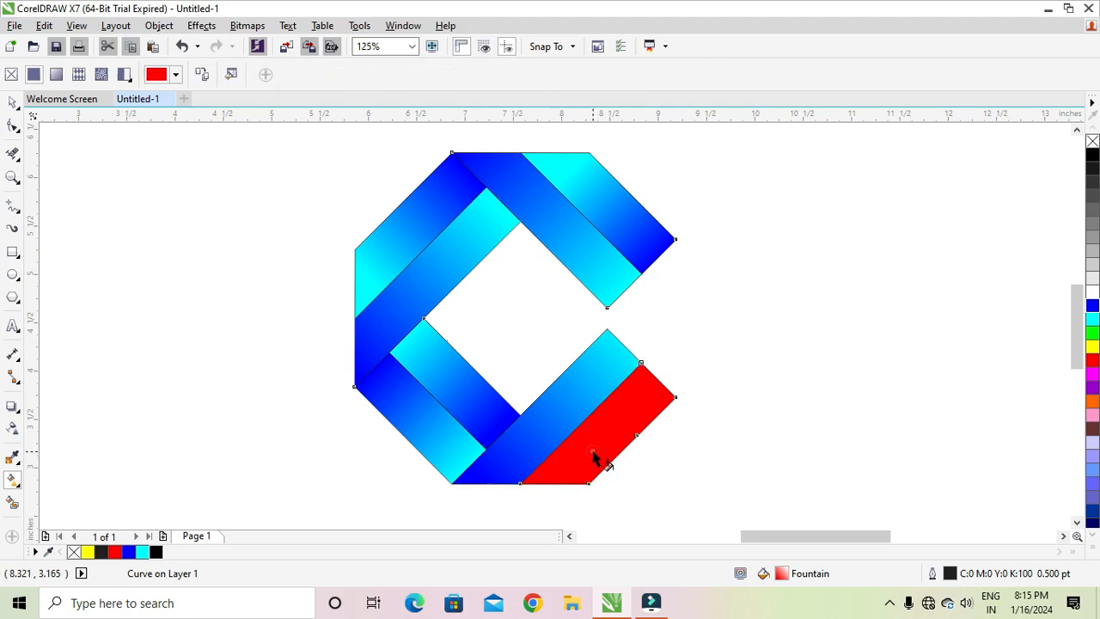
key(ctrl+r)
drag(658, 401, 560, 492)
Step: Remove the outline from all eight gradient bands and group them into one object
click(13, 103)
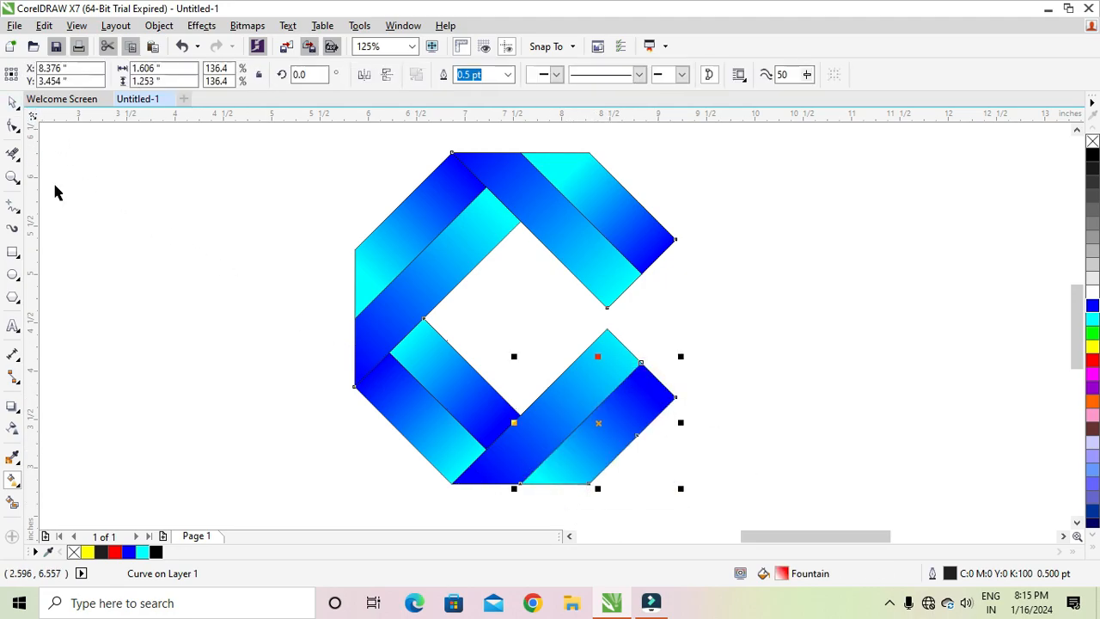
click(172, 300)
key(ctrl+a)
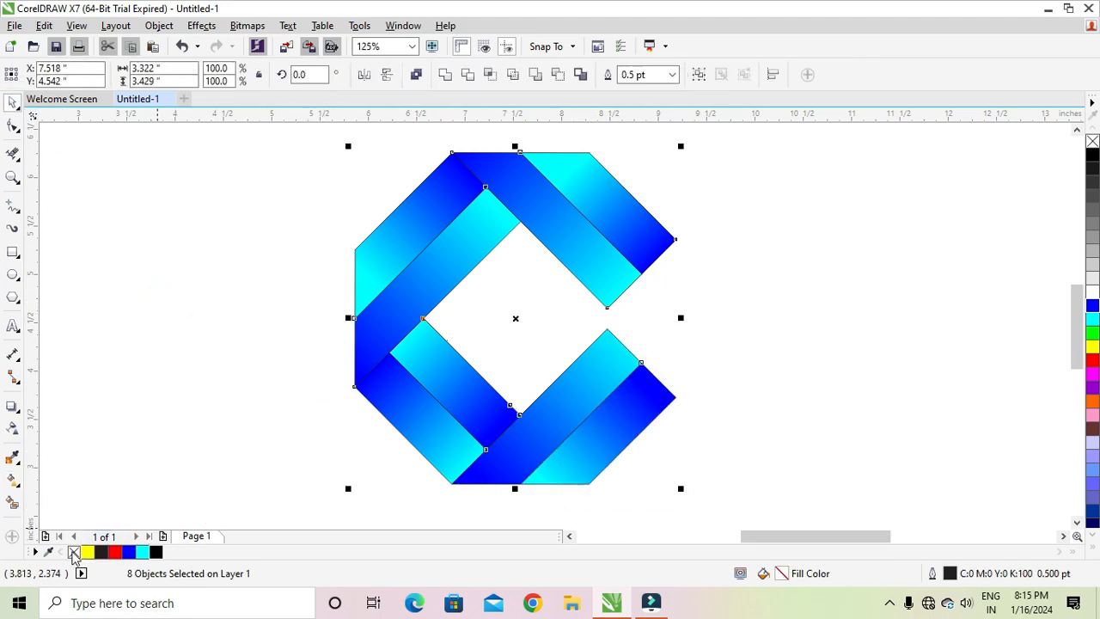
right_click(73, 553)
click(176, 408)
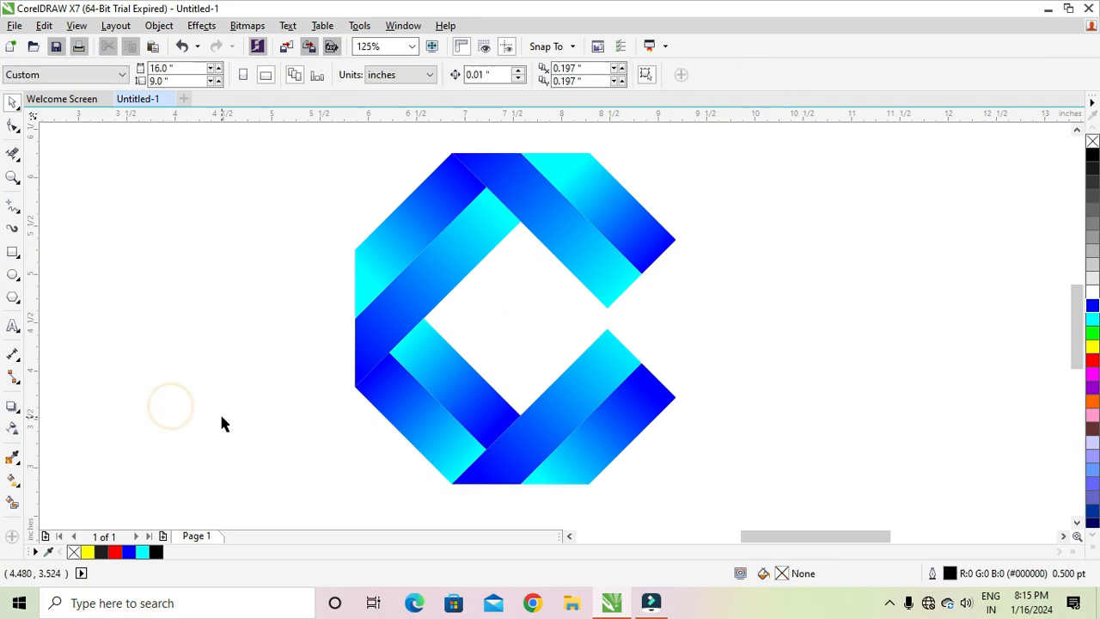
key(ctrl+a)
key(ctrl+g)
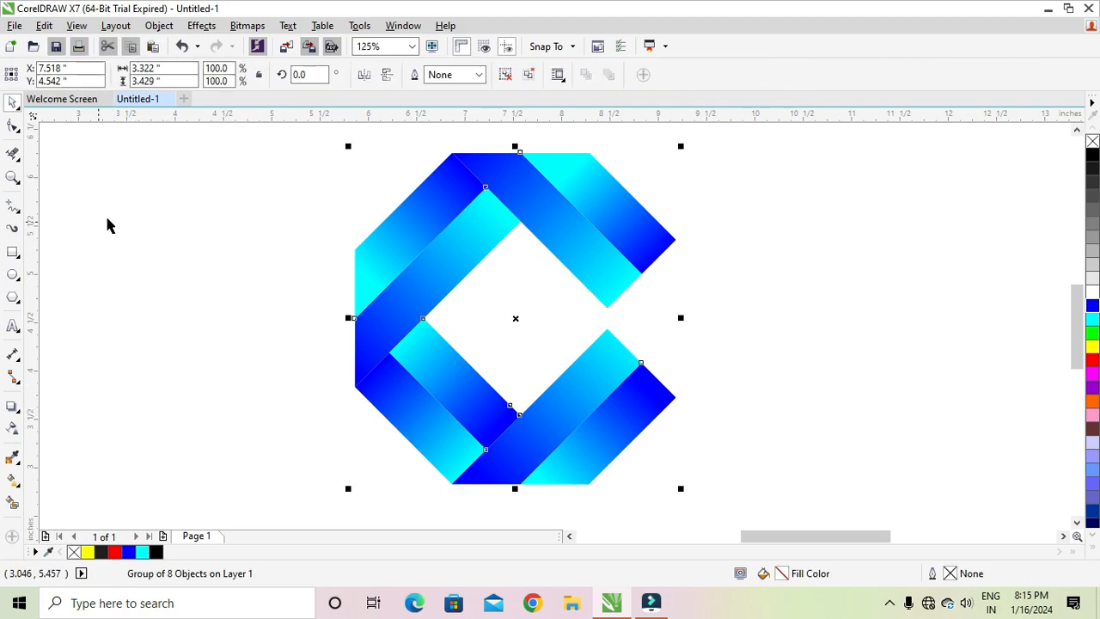